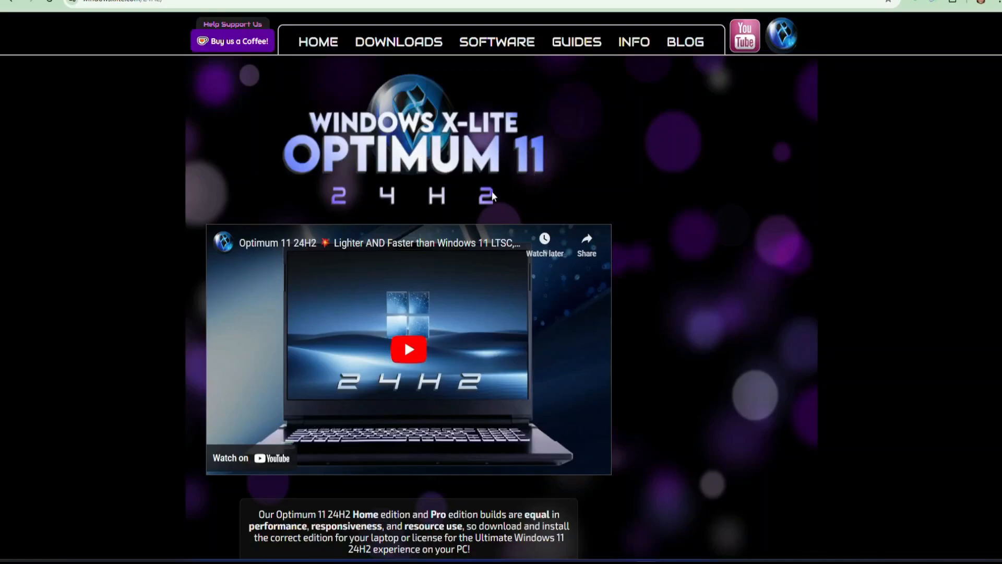
# Look through the Windows X-Lite site's Optimum 11 24H2, home, Software and Downloads pages.
pyautogui.scroll(-5, 470, 335)
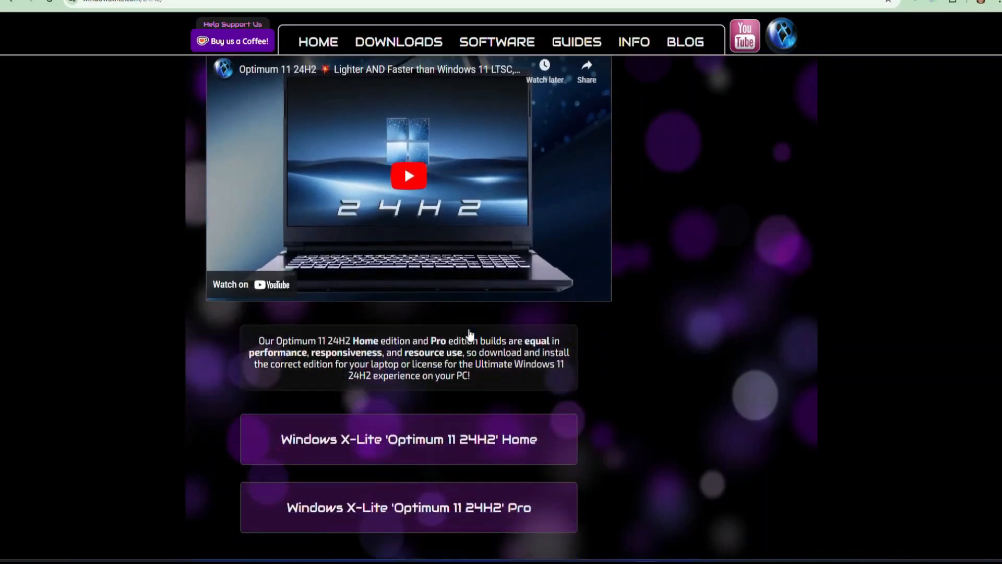
pyautogui.scroll(-5, 470, 335)
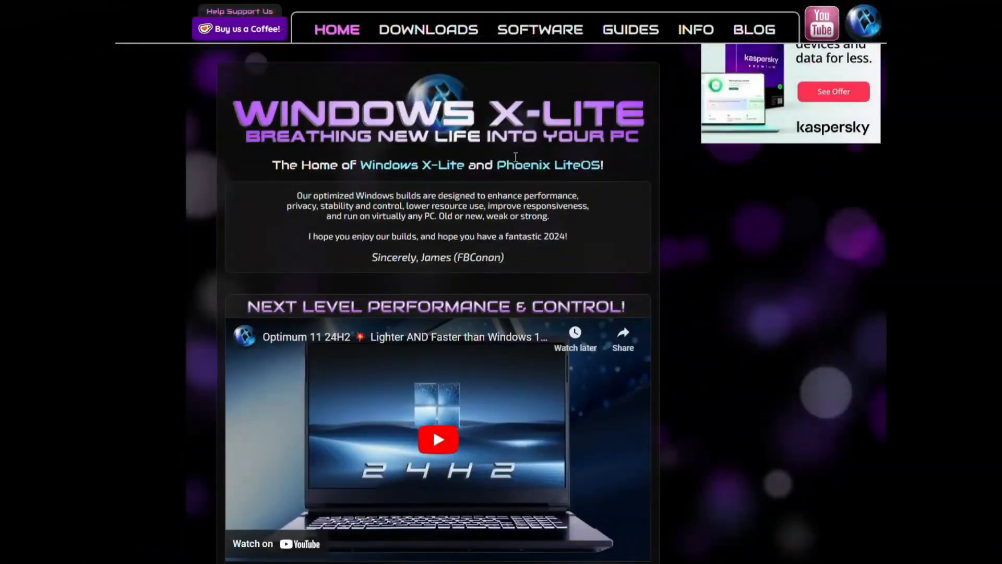
pyautogui.scroll(-8, 515, 209)
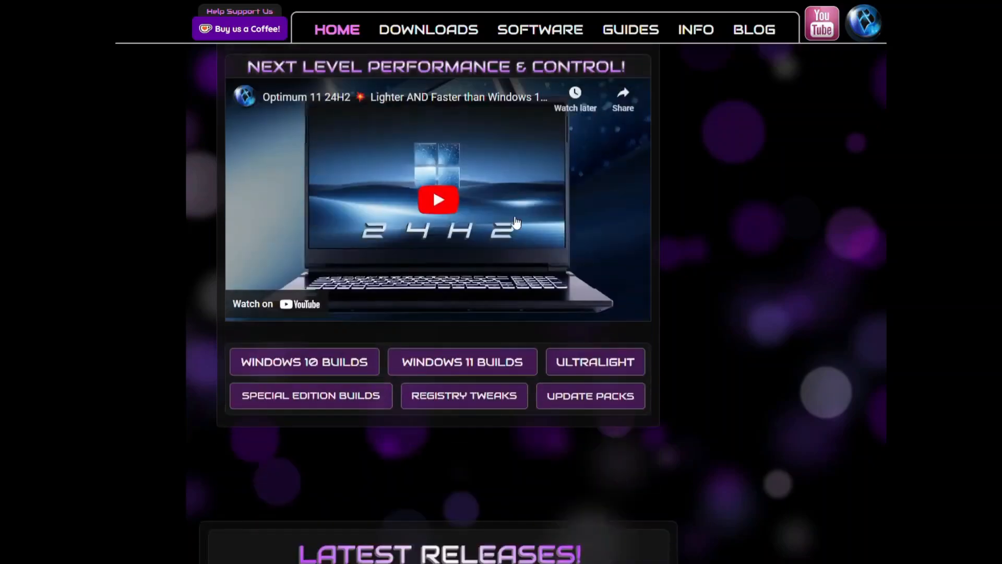
pyautogui.scroll(-20, 516, 223)
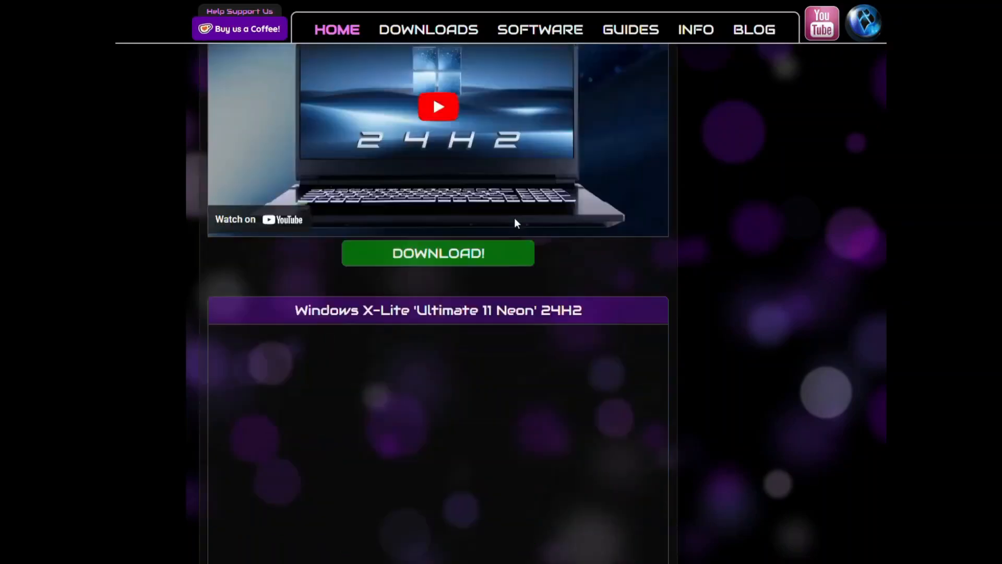
pyautogui.scroll(20, 516, 225)
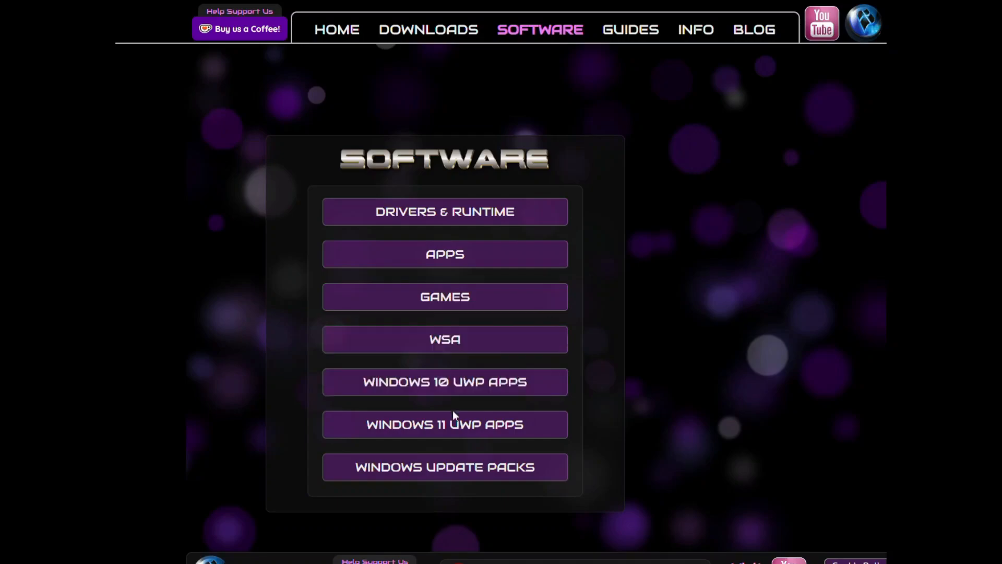
pyautogui.click(420, 32)
pyautogui.scroll(-5, 491, 277)
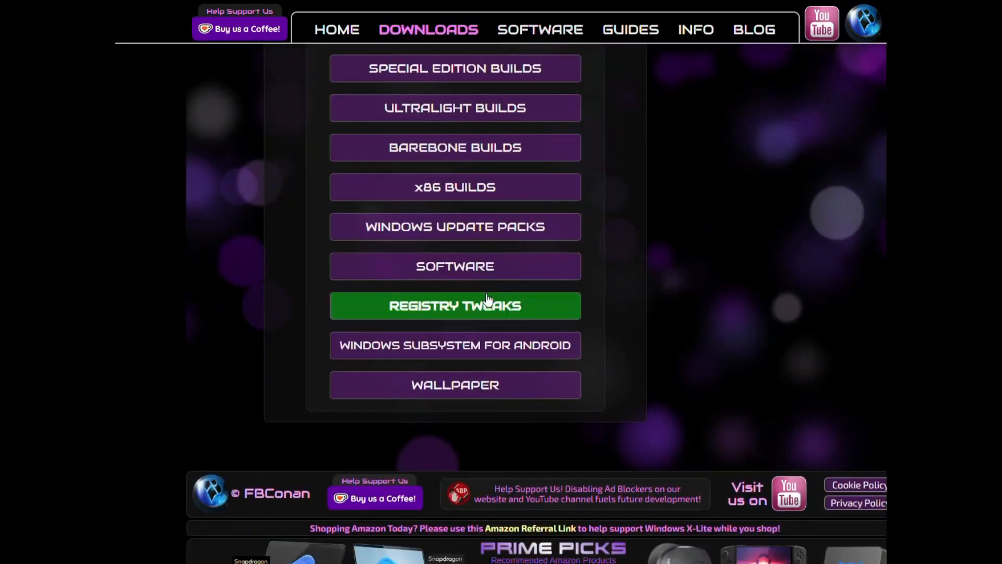
pyautogui.scroll(5, 487, 301)
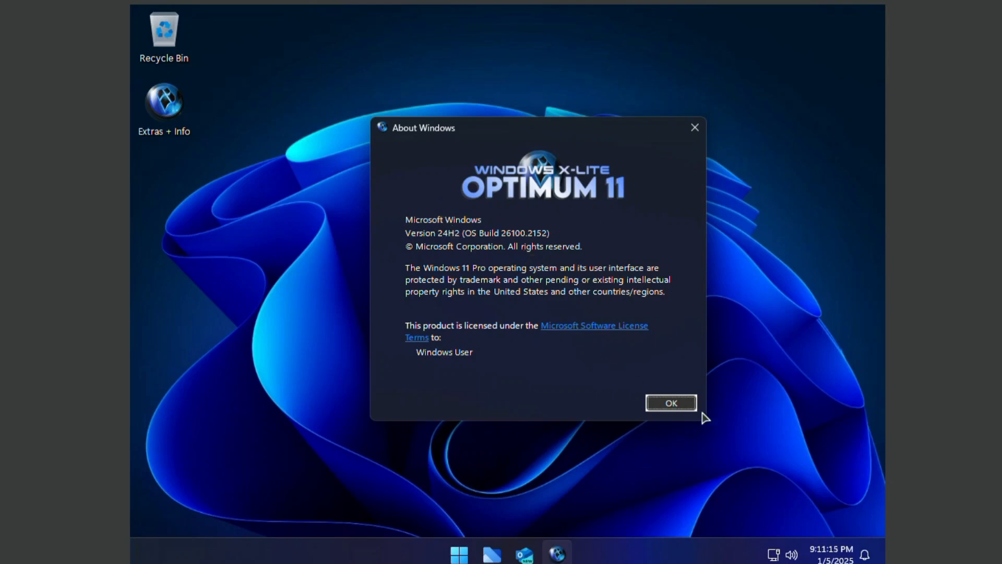
# Dismiss the About Windows dialog in the virtual machine and view its Start menu, closing it again.
pyautogui.click(671, 404)
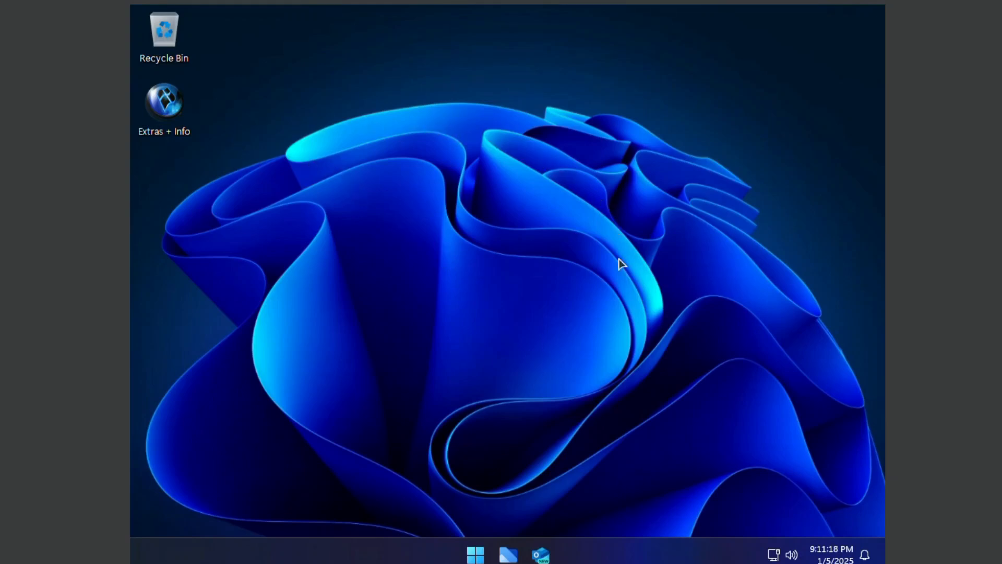
pyautogui.click(467, 556)
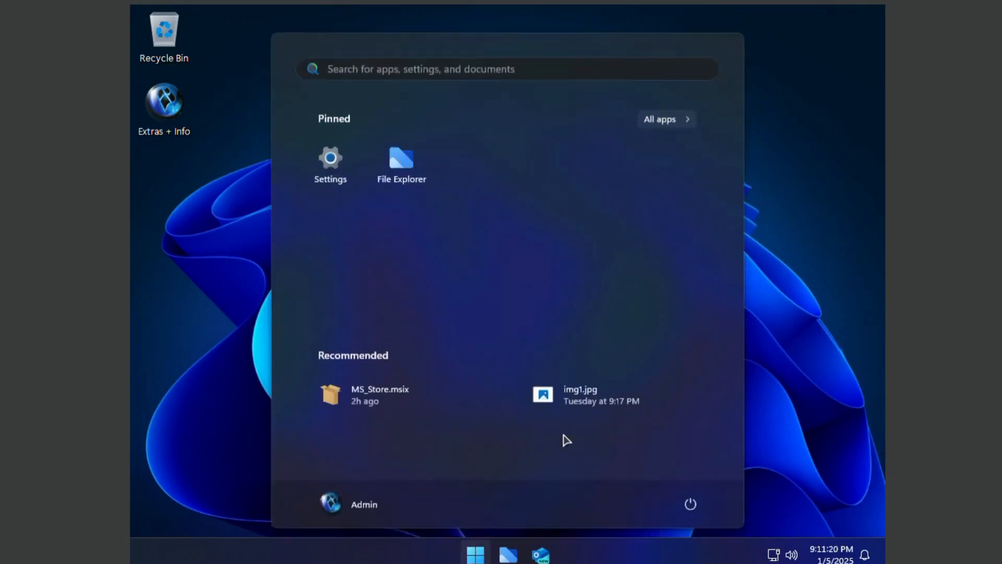
pyautogui.click(791, 313)
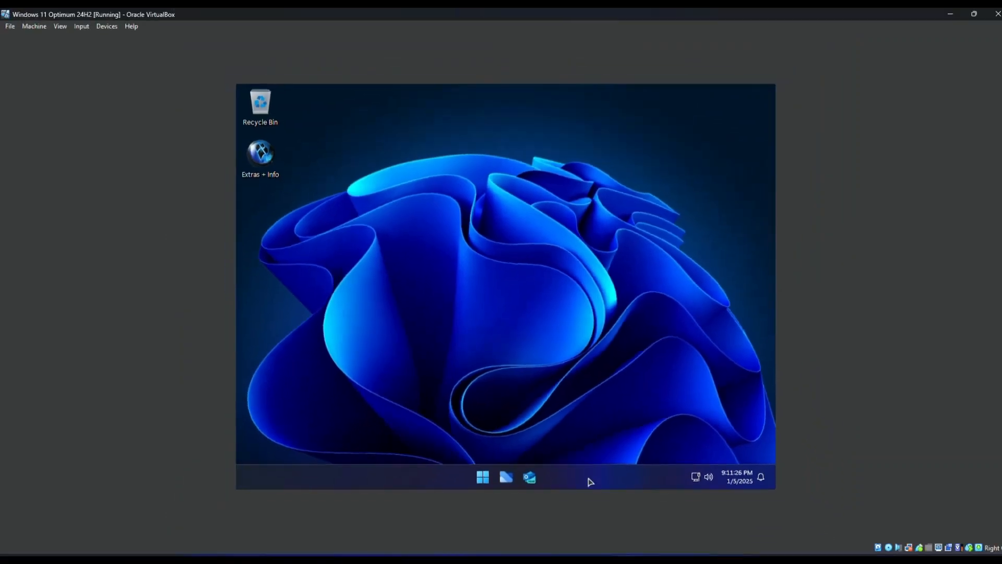
# Open Task Manager inside the virtual machine and restore the VirtualBox window from its maximized size.
pyautogui.rightClick(589, 481)
pyautogui.click(622, 437)
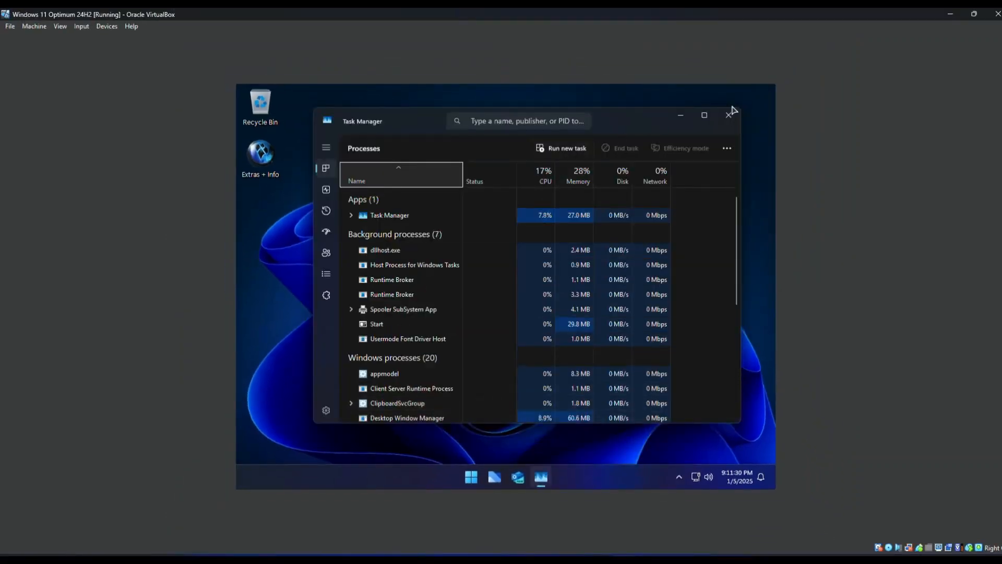
pyautogui.click(974, 14)
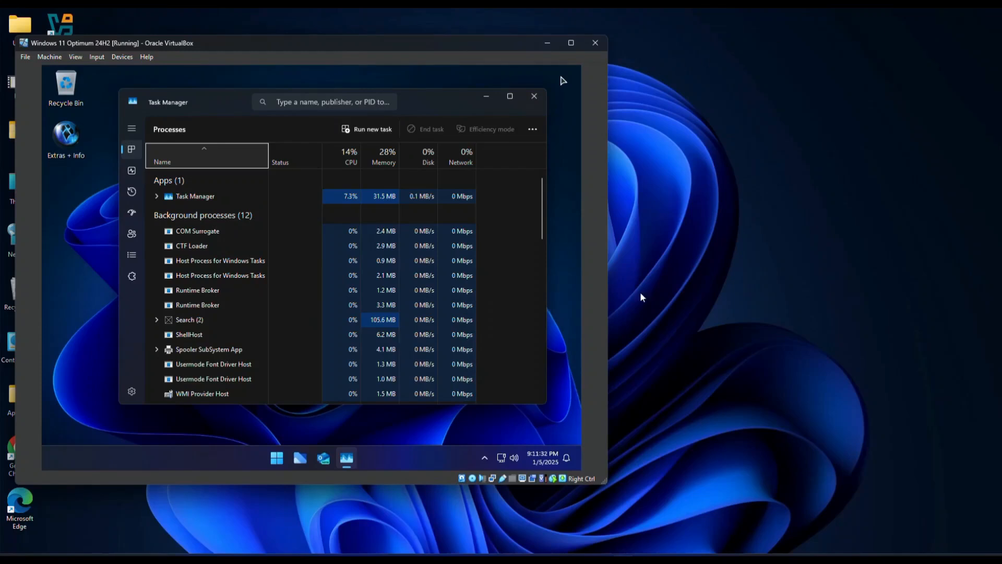
# Open the host's Task Manager and enlarge and position its window beside the virtual machine.
pyautogui.rightClick(708, 553)
pyautogui.click(731, 525)
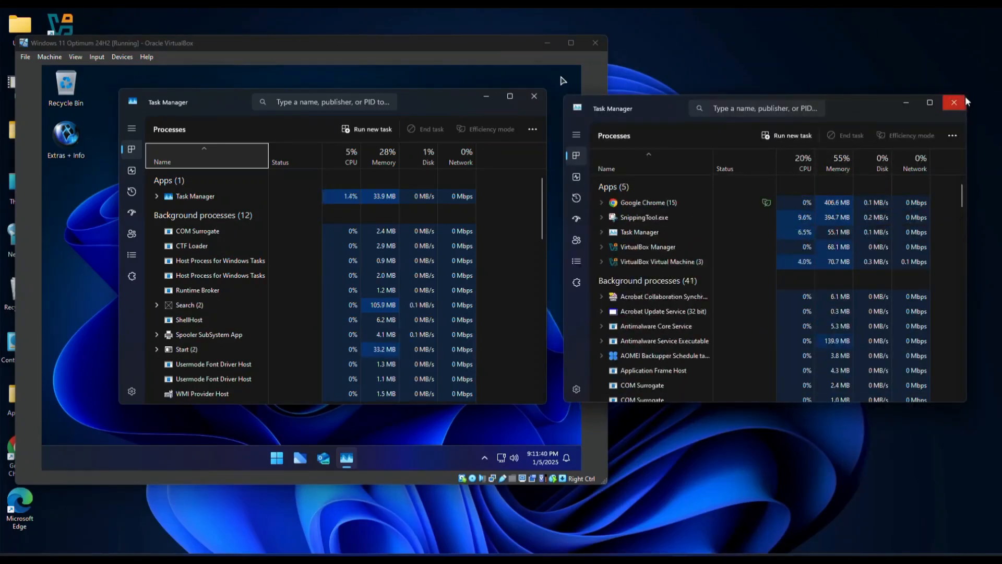
pyautogui.moveTo(966, 401); pyautogui.dragTo(984, 401)
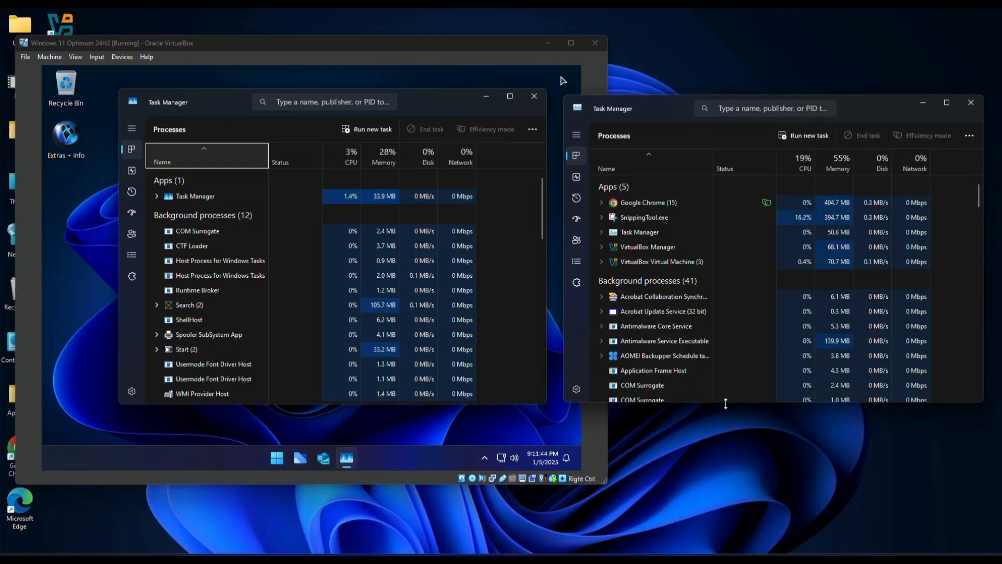
pyautogui.moveTo(725, 403)
pyautogui.mouseDown()
pyautogui.moveTo(726, 468)
pyautogui.moveTo(726, 412)
pyautogui.moveTo(726, 420)
pyautogui.mouseUp()
pyautogui.moveTo(859, 111)
pyautogui.mouseDown()
pyautogui.moveTo(861, 93)
pyautogui.moveTo(858, 101)
pyautogui.mouseUp()
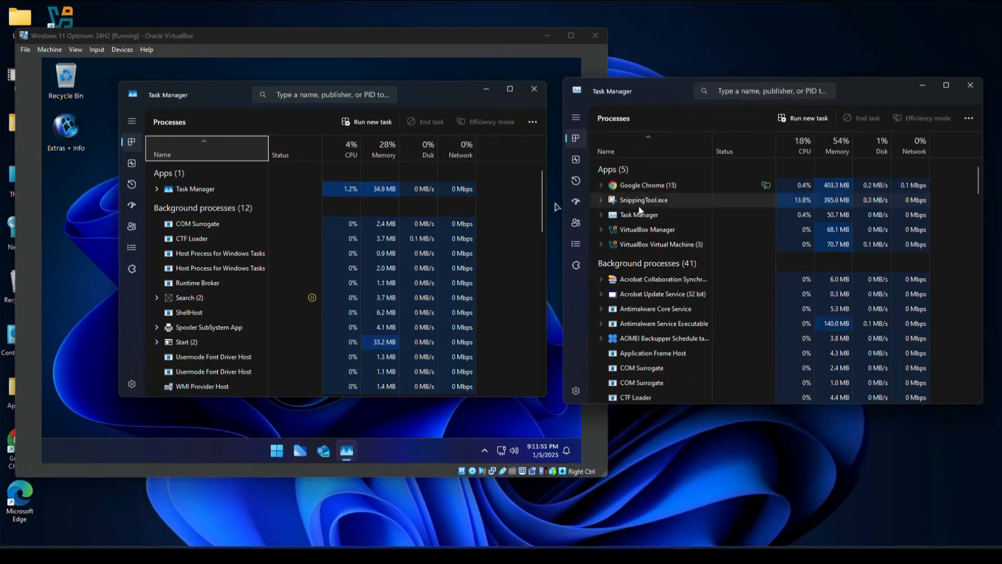
# Compare the background and Windows processes listed in the host's and the virtual machine's Task Managers.
pyautogui.scroll(-1, 652, 209)
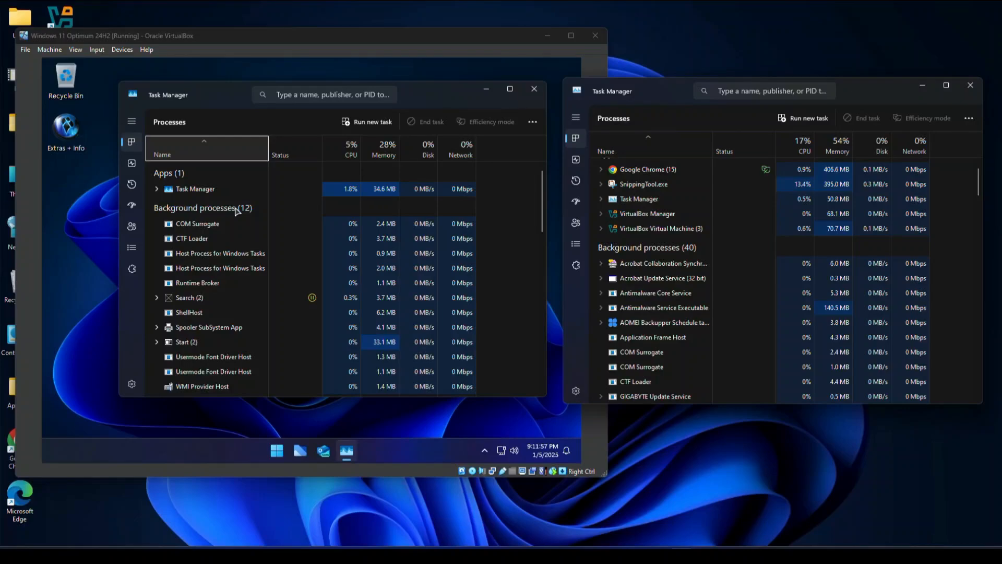
pyautogui.scroll(-10, 725, 264)
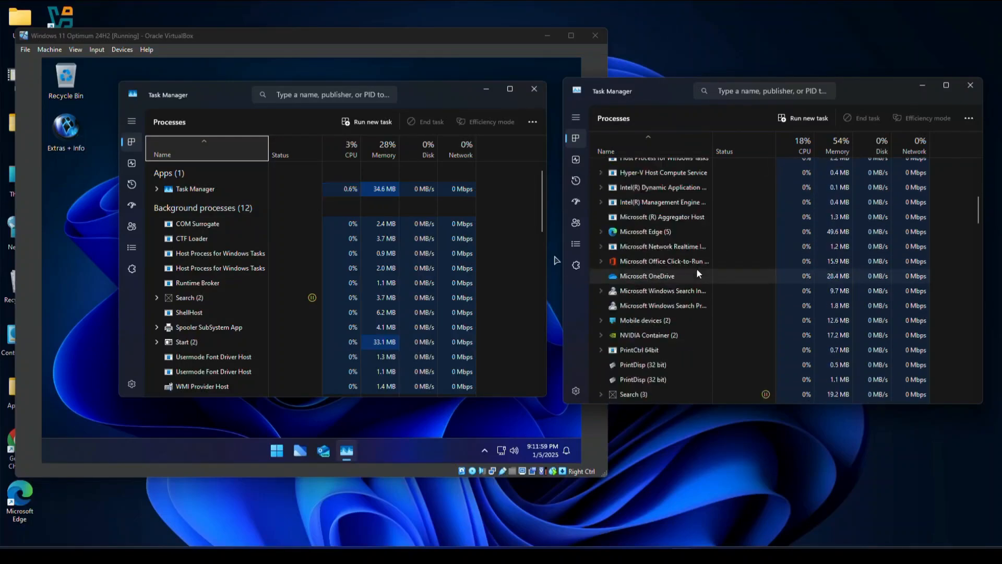
pyautogui.scroll(-10, 696, 272)
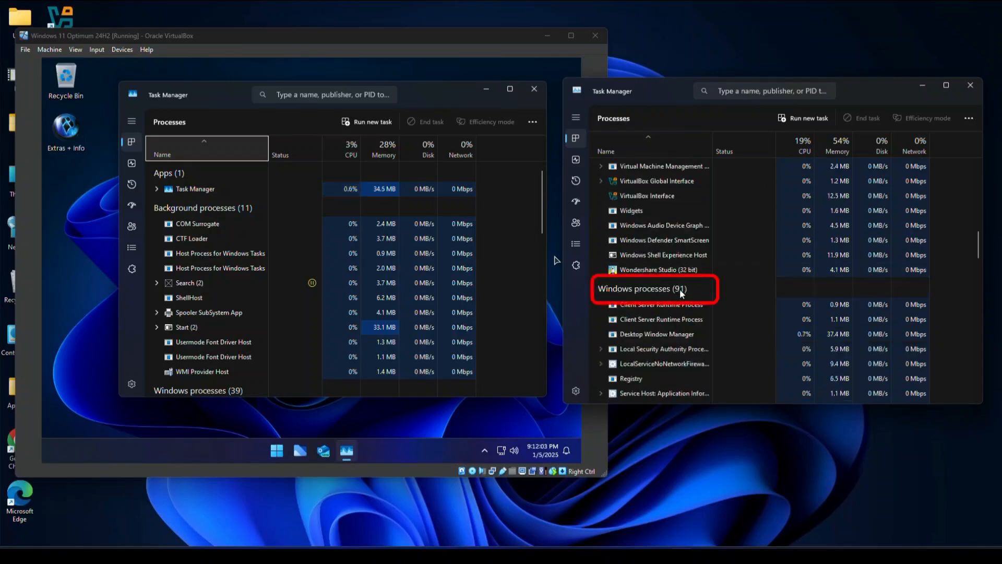
pyautogui.scroll(-5, 218, 249)
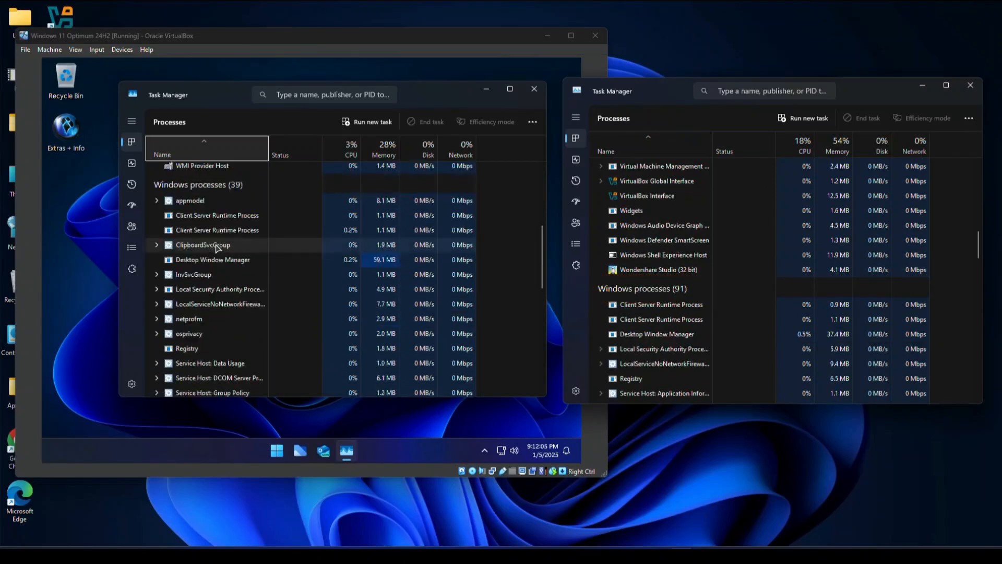
pyautogui.scroll(2, 214, 245)
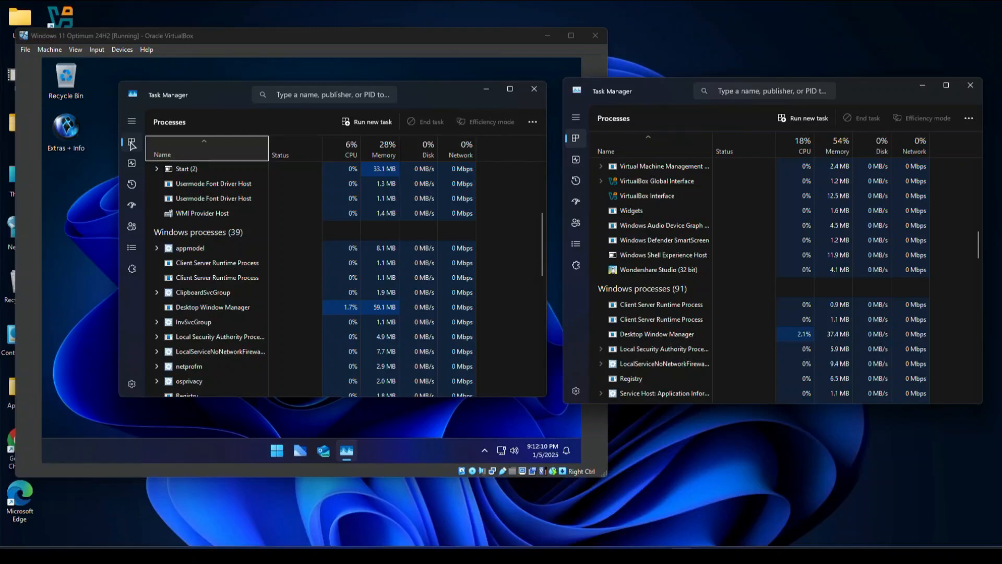
# Show the CPU performance view in the virtual machine's Task Manager and in the host's Task Manager.
pyautogui.click(133, 146)
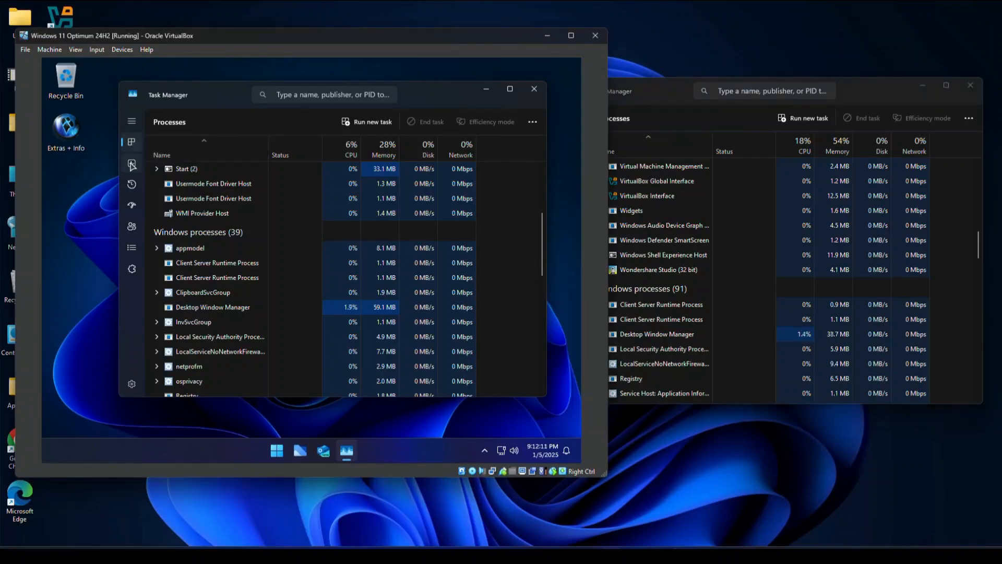
pyautogui.click(131, 163)
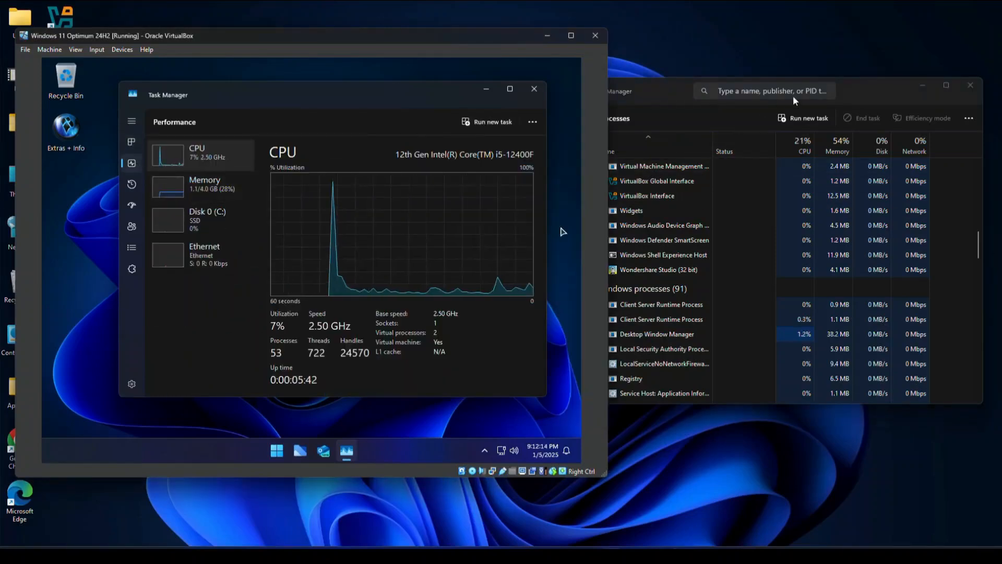
pyautogui.click(866, 89)
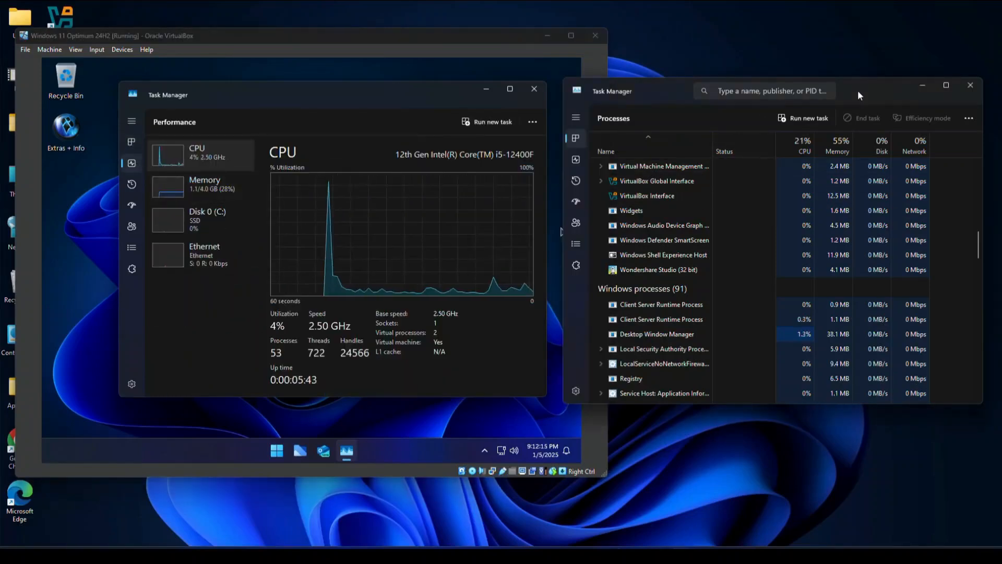
pyautogui.click(576, 160)
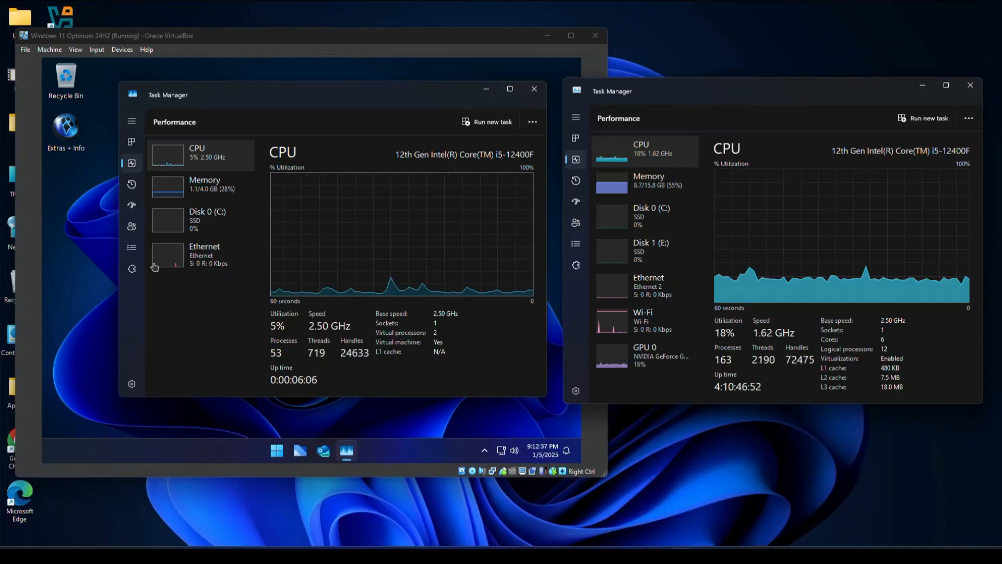
# Compare the Memory performance views of the virtual machine and the host, and close both Task Managers.
pyautogui.click(194, 187)
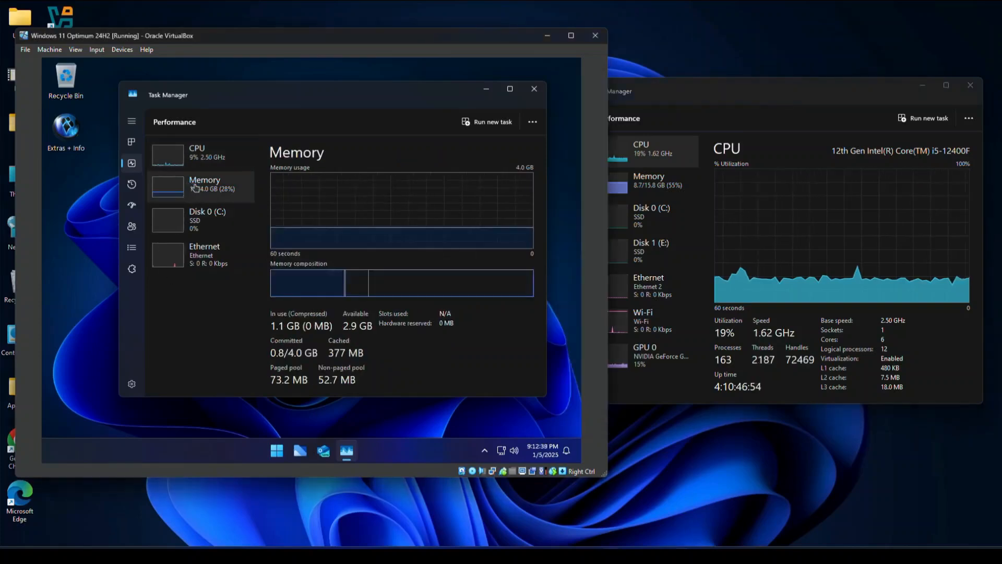
pyautogui.click(660, 191)
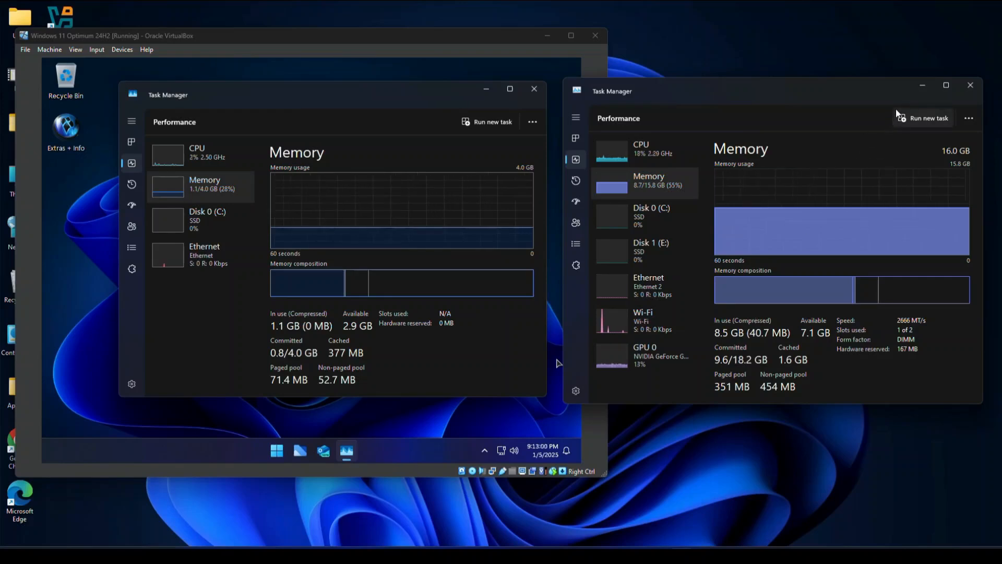
pyautogui.click(970, 88)
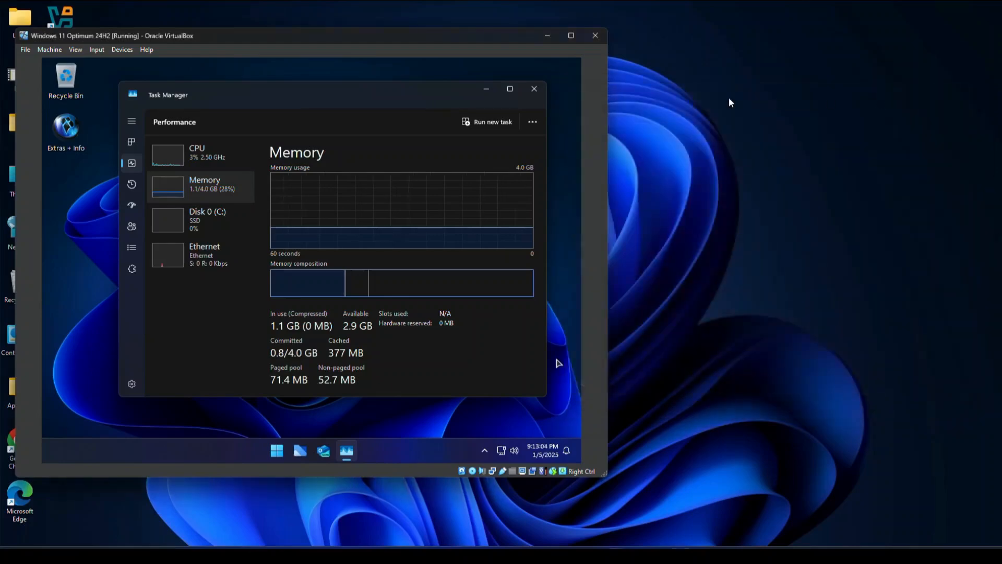
pyautogui.click(534, 89)
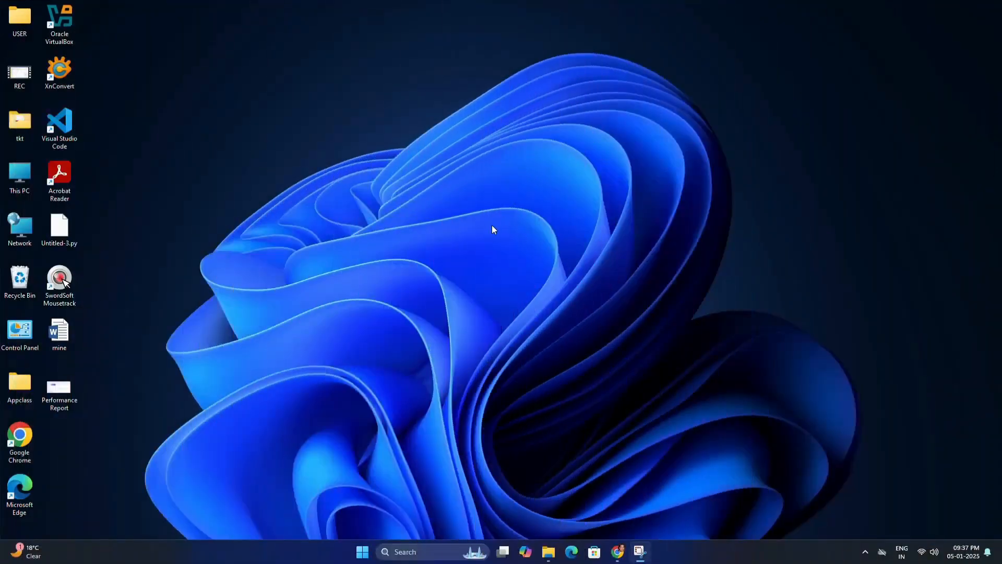
# Switch to Google Chrome and search Google for "windows x lite optimum 11".
pyautogui.click(617, 551)
pyautogui.click(381, 218)
pyautogui.write('w')
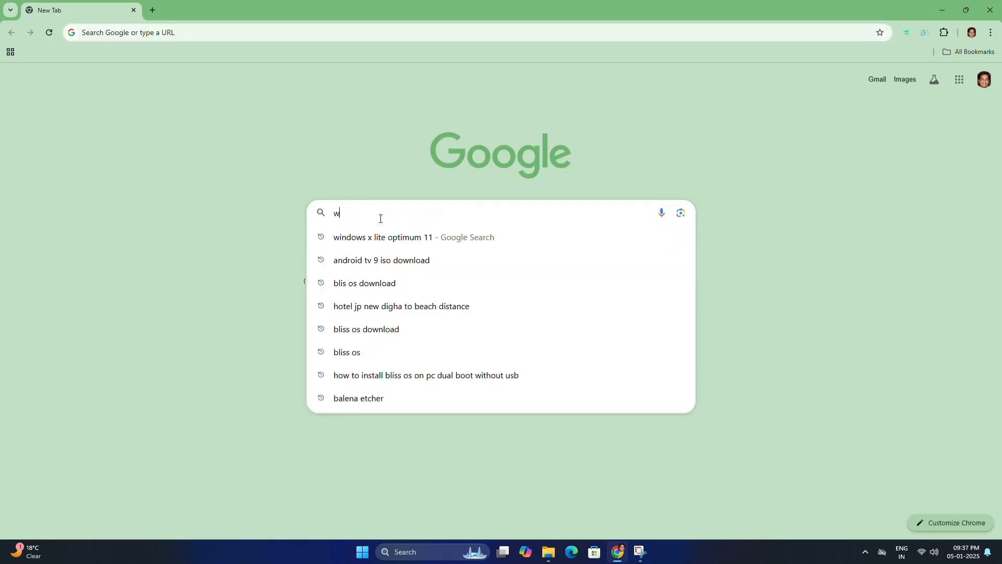
pyautogui.write('indows x li')
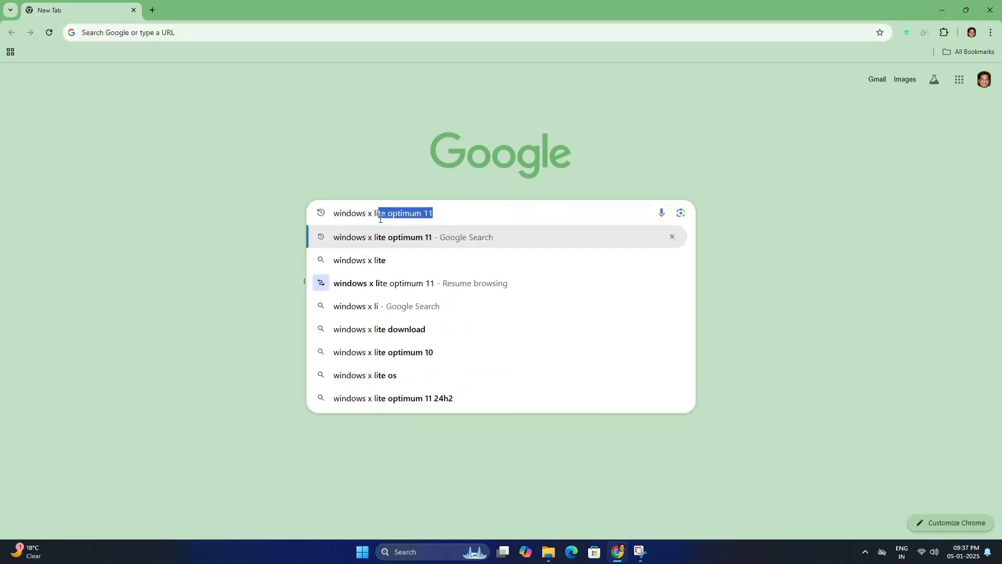
pyautogui.write('te')
pyautogui.click(428, 238)
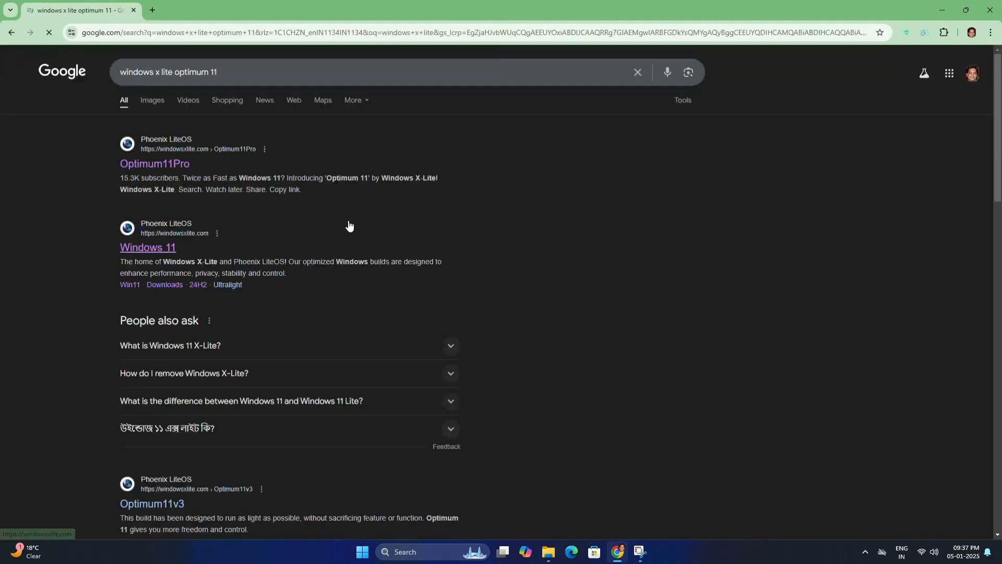
# Open the Optimum11Pro search result, look over its builds, and go to the site's Downloads page.
pyautogui.click(163, 168)
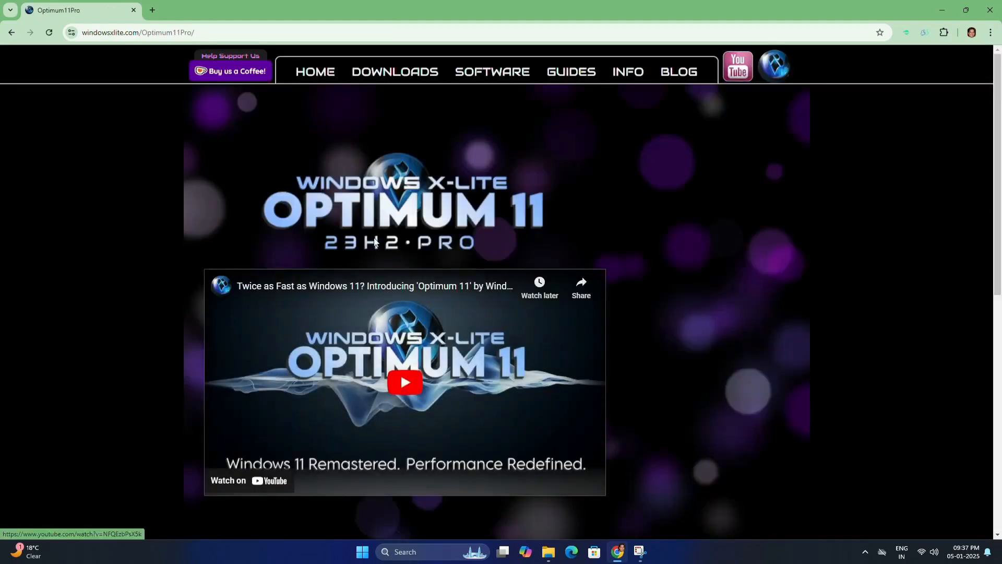
pyautogui.scroll(-2, 401, 267)
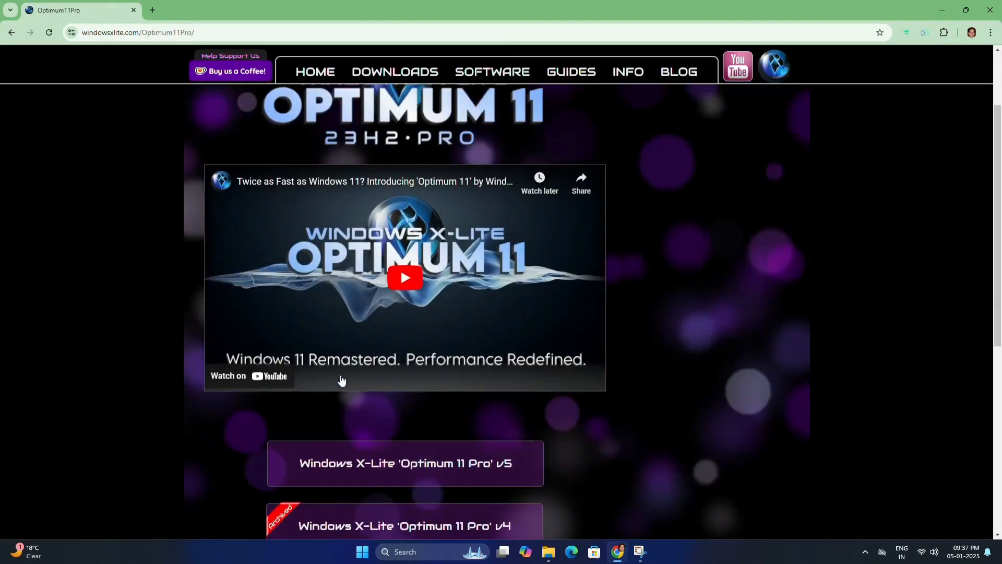
pyautogui.scroll(2, 399, 245)
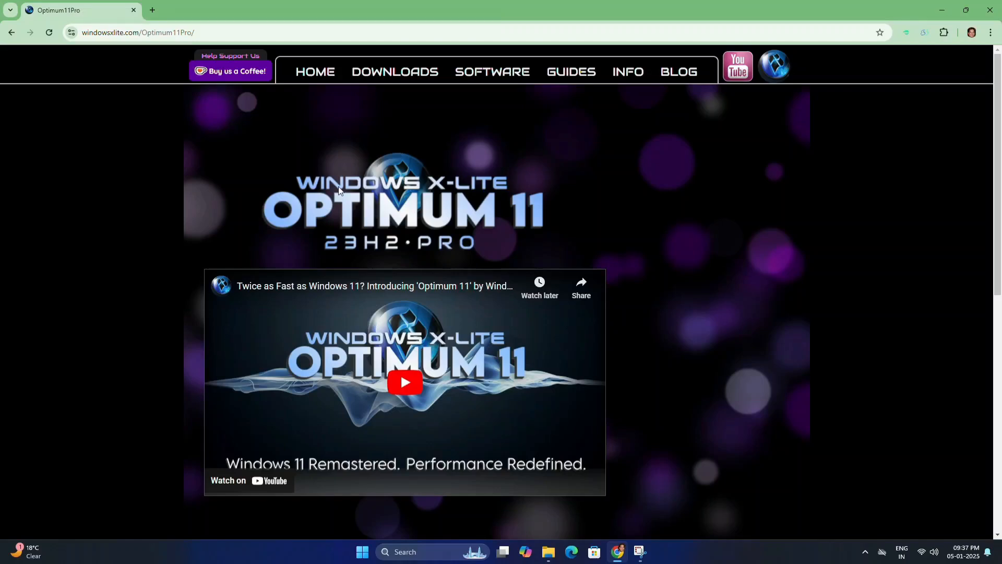
pyautogui.click(392, 72)
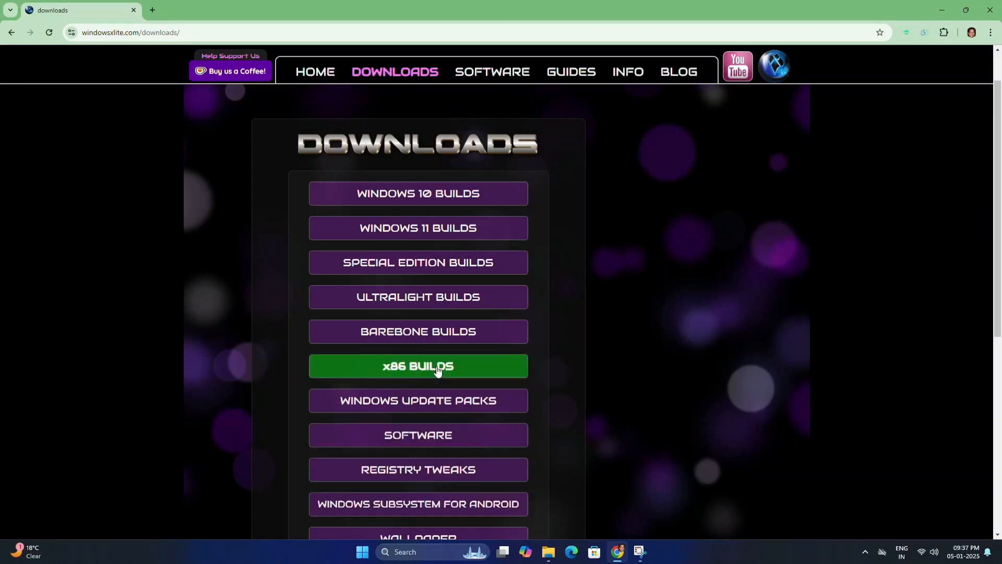
# Open the Windows 11 builds section and go to the Windows 11 24H2 builds page.
pyautogui.click(435, 232)
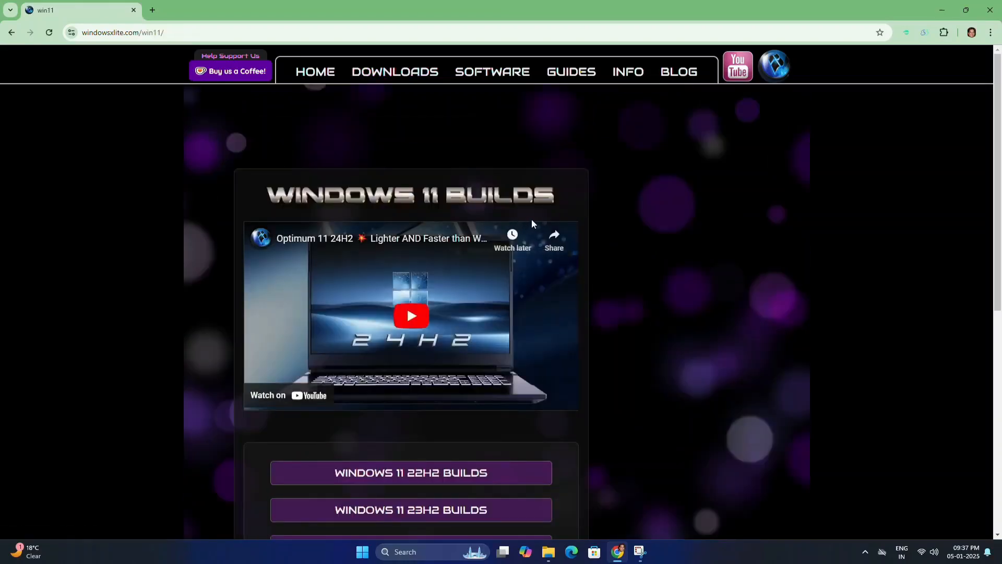
pyautogui.scroll(-3, 533, 217)
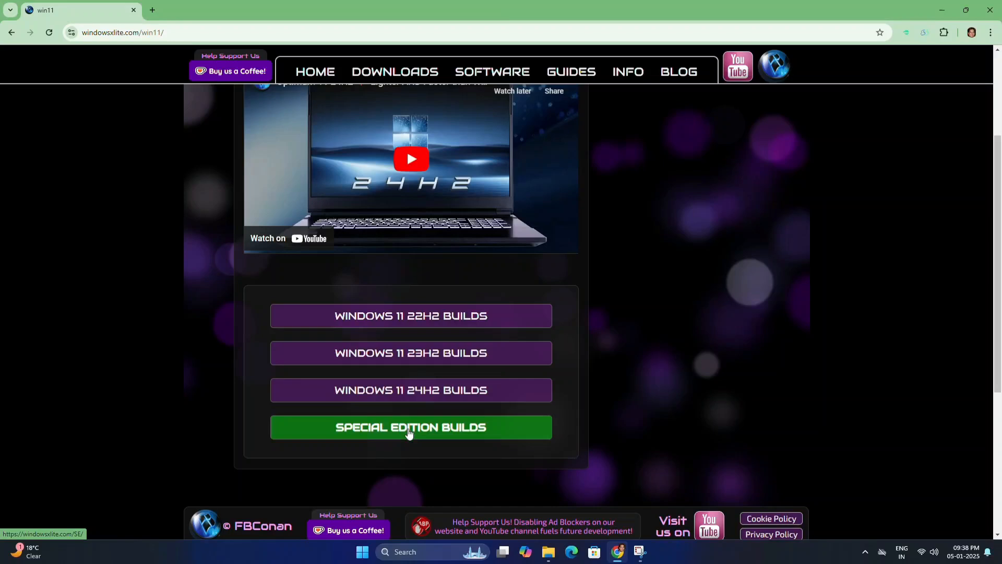
pyautogui.click(409, 395)
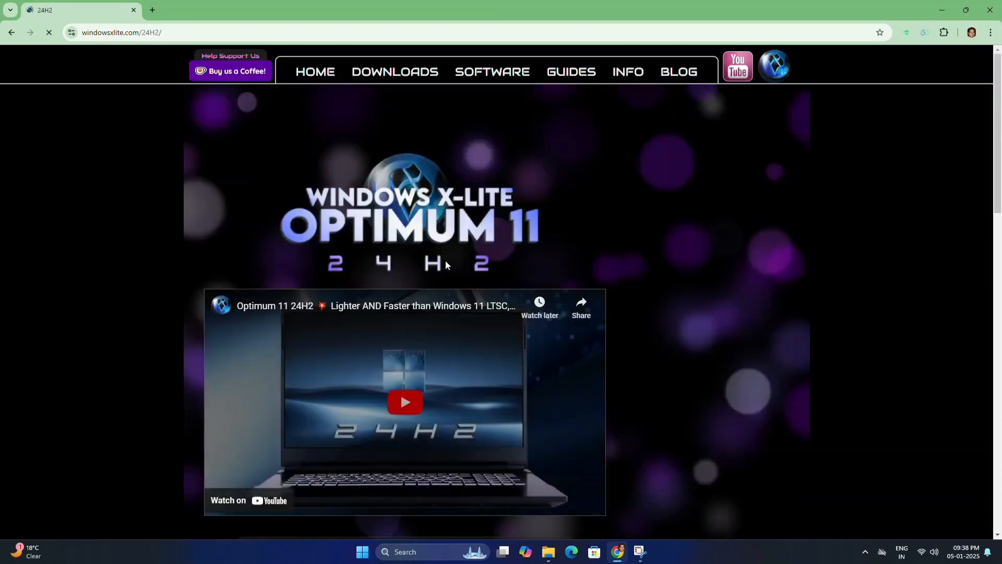
# Choose the Windows X-Lite 'Optimum 11 24H2' Pro edition and open its v4.3 build page.
pyautogui.scroll(-2, 445, 245)
pyautogui.scroll(-5, 444, 251)
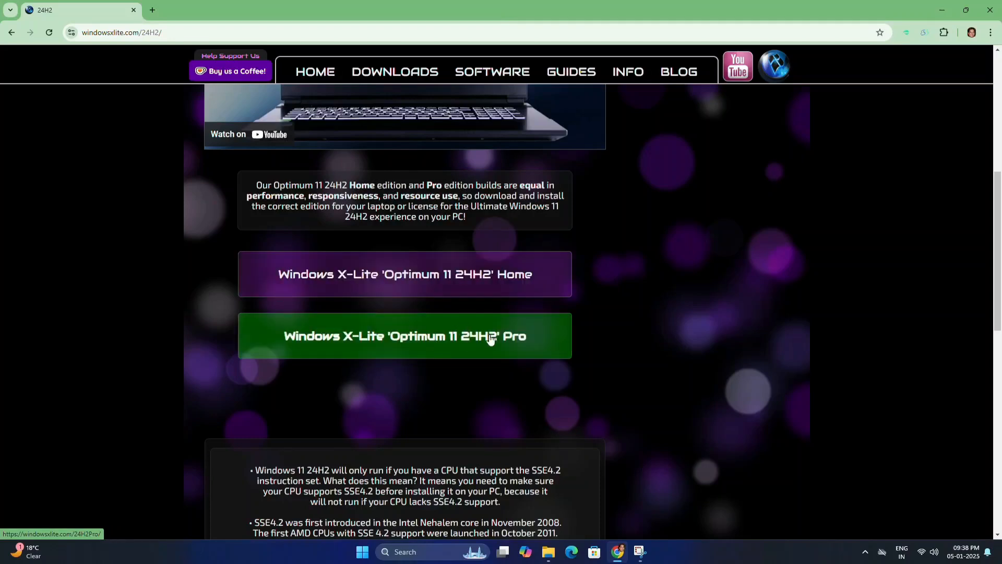
pyautogui.click(417, 340)
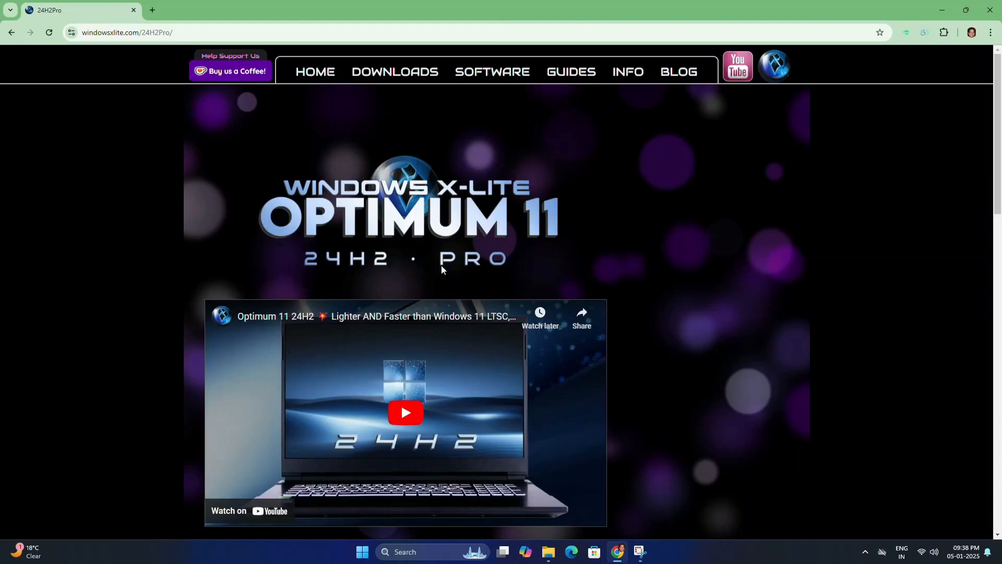
pyautogui.scroll(-6, 440, 266)
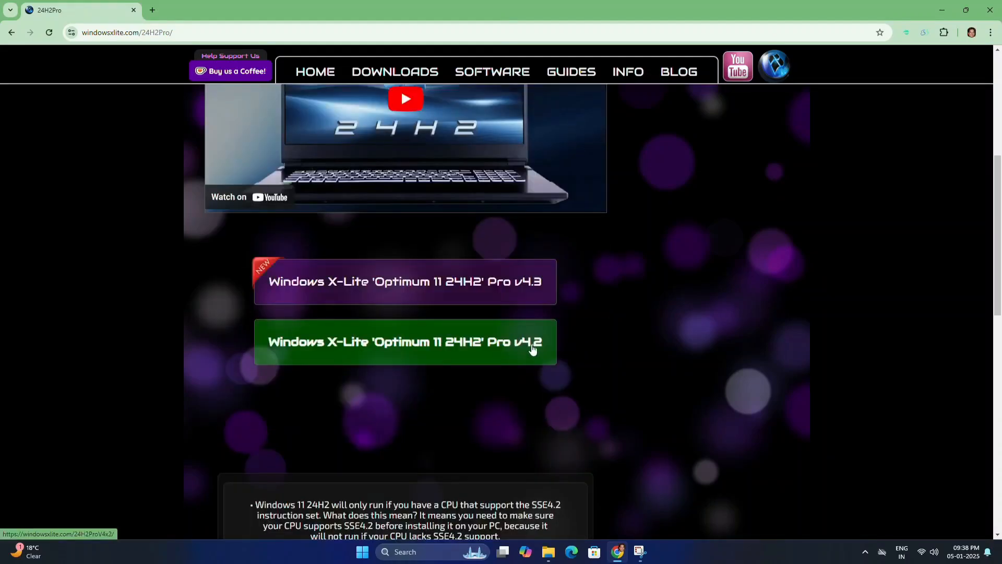
pyautogui.click(451, 290)
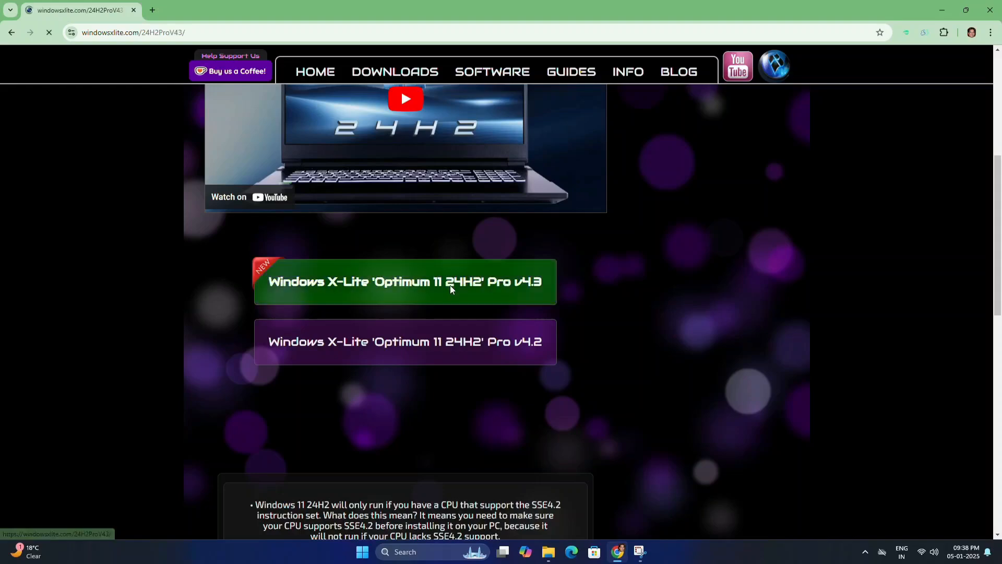
# Look through the Optimum 11 24H2 Pro v4.3 build page and follow its download link.
pyautogui.scroll(-4, 451, 289)
pyautogui.scroll(-15, 451, 289)
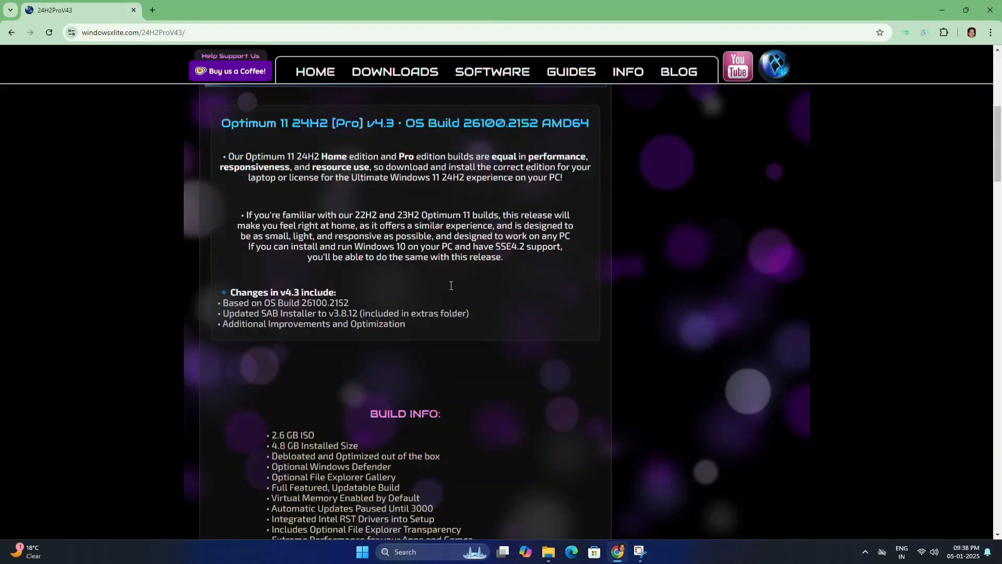
pyautogui.scroll(-17, 451, 286)
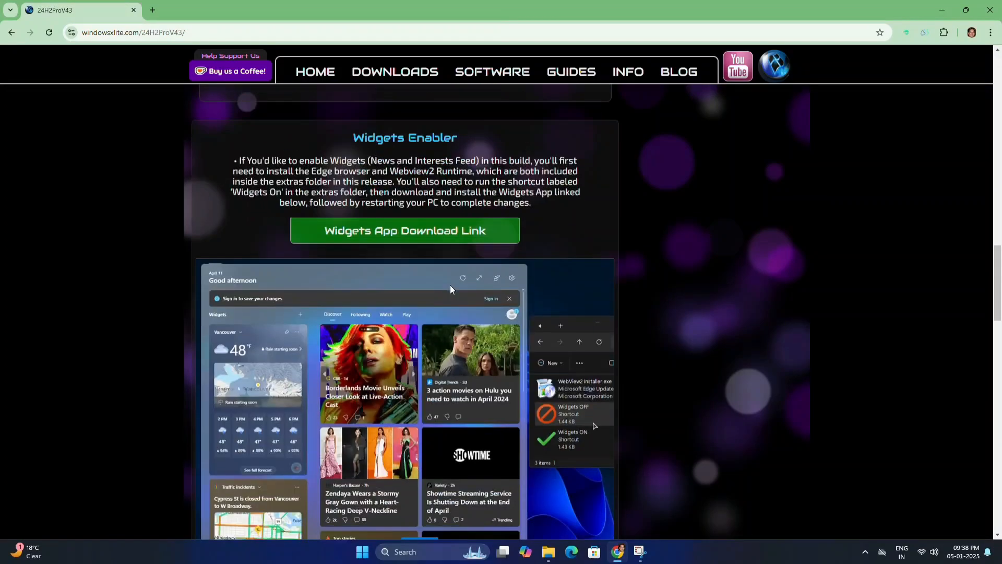
pyautogui.scroll(-13, 449, 285)
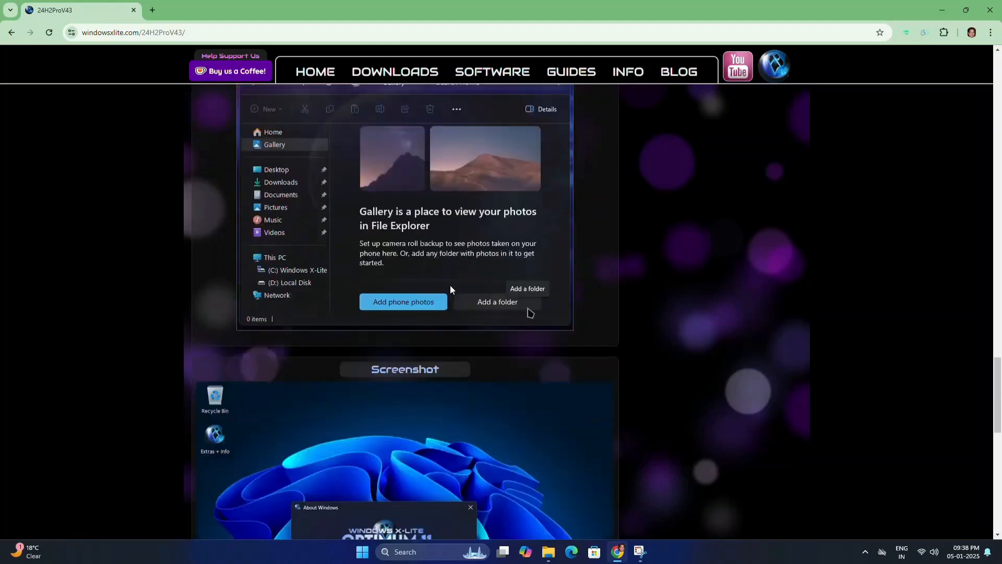
pyautogui.scroll(-2, 450, 285)
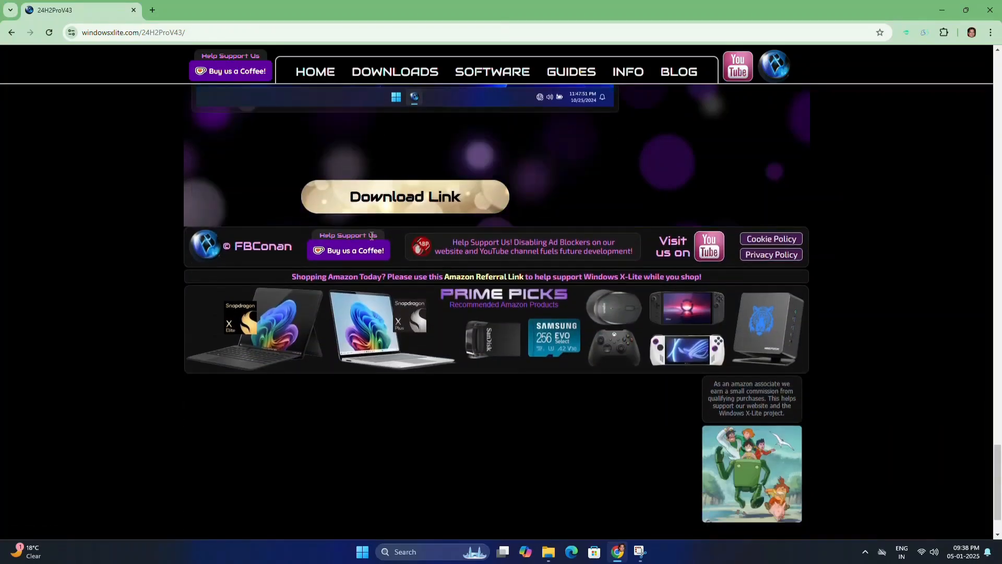
pyautogui.click(399, 213)
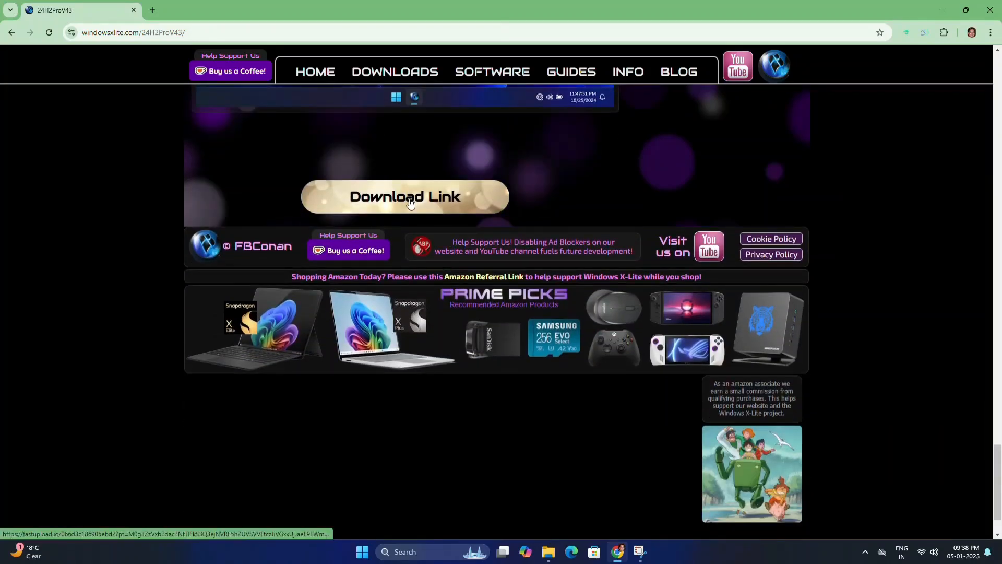
# Download the Optimum 11 24H2 Pro v4.3 .7z archive from Fastupload and check the recent download history.
pyautogui.scroll(-1, 501, 243)
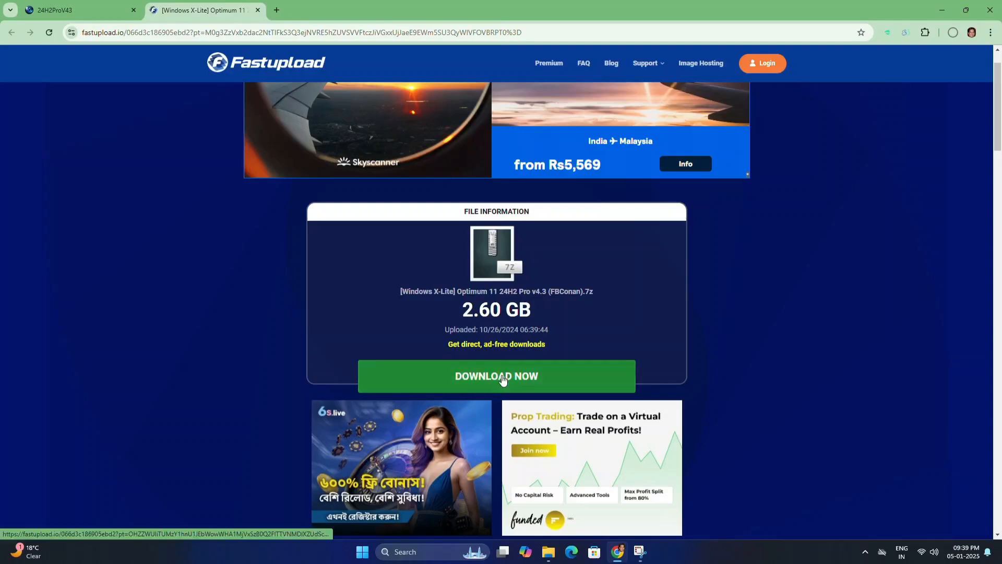
pyautogui.click(503, 377)
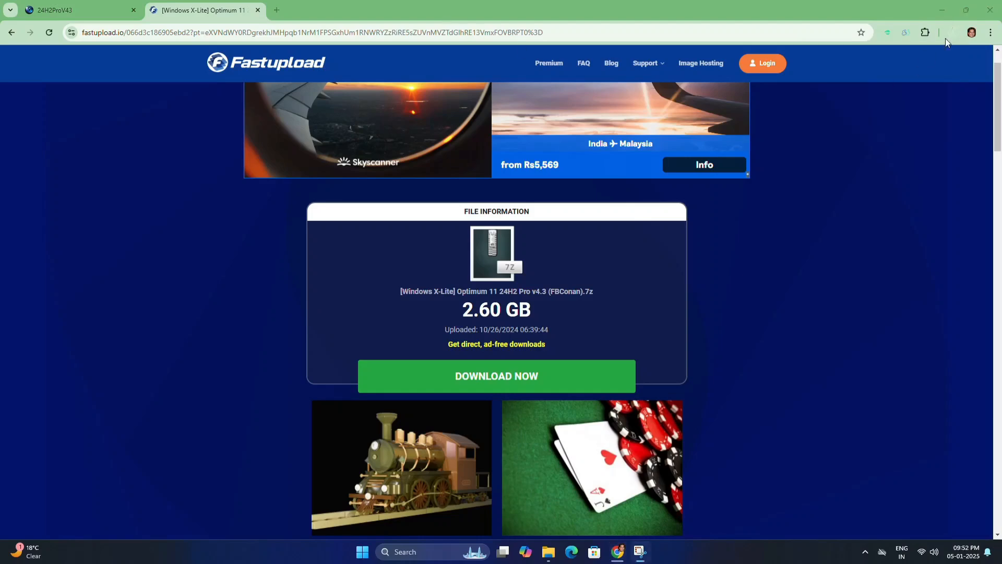
pyautogui.click(950, 34)
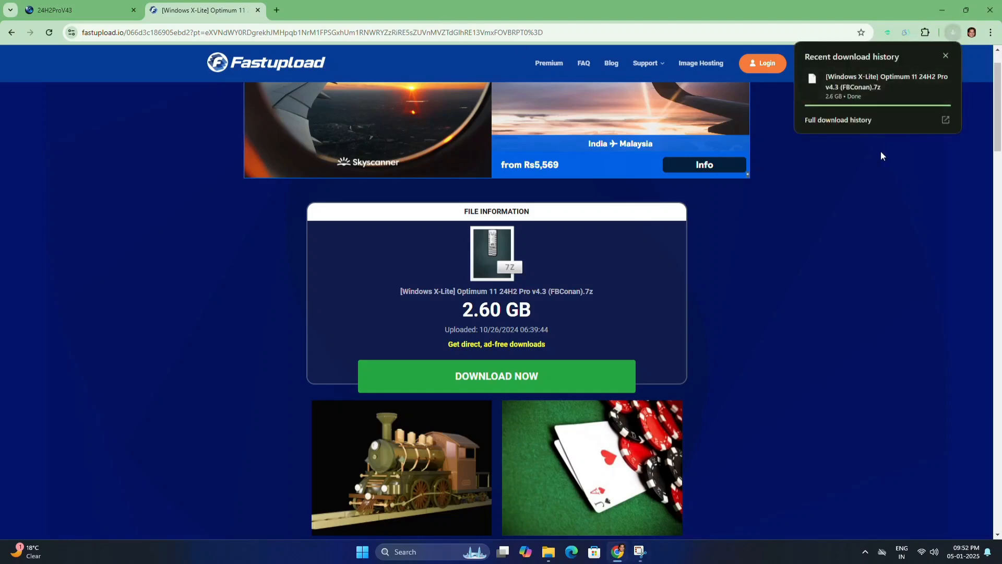
# Switch to File Explorer, extract the downloaded archive directly into the Windows11 Optimum folder, and look inside the extracted folder.
pyautogui.click(942, 10)
pyautogui.click(549, 553)
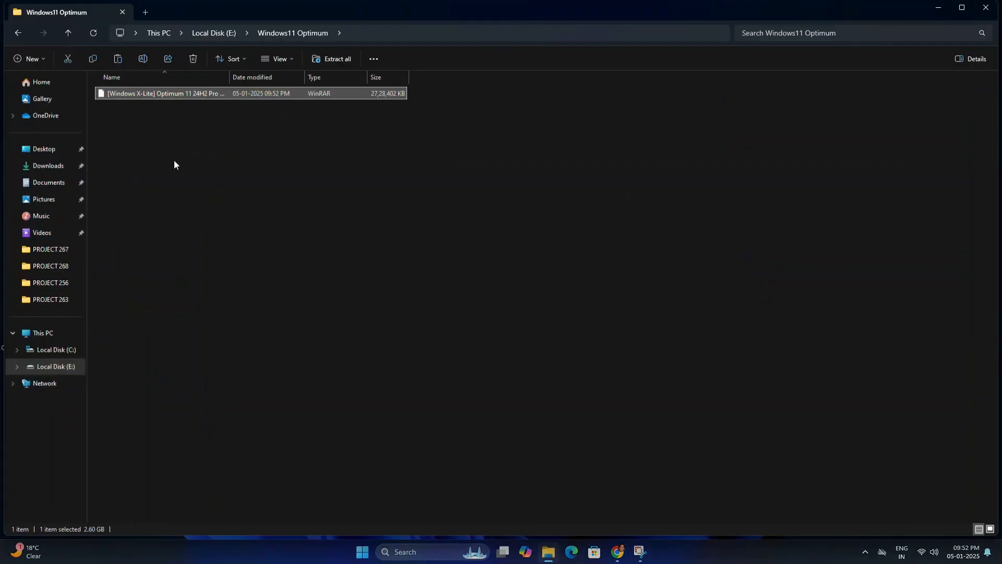
pyautogui.rightClick(155, 93)
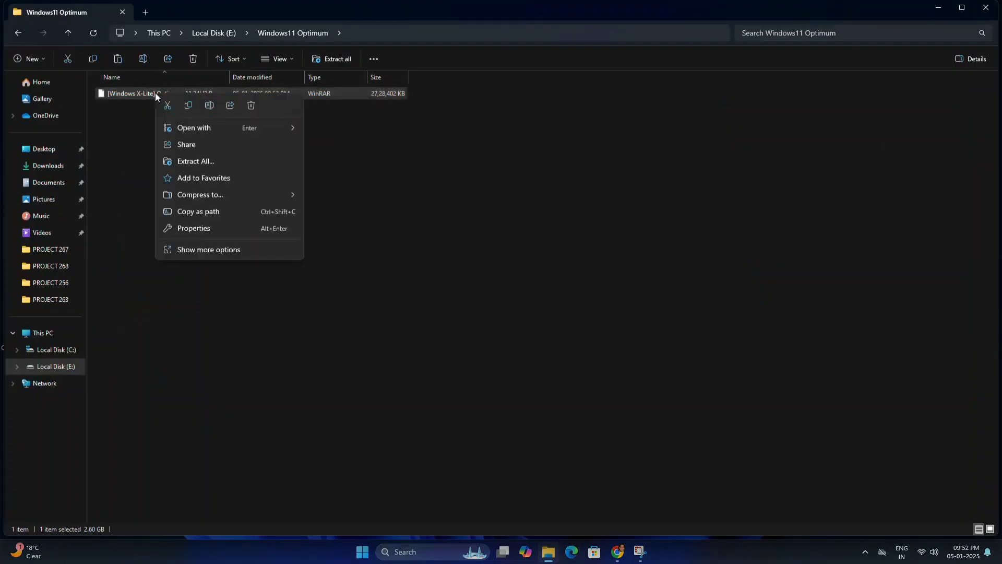
pyautogui.click(192, 251)
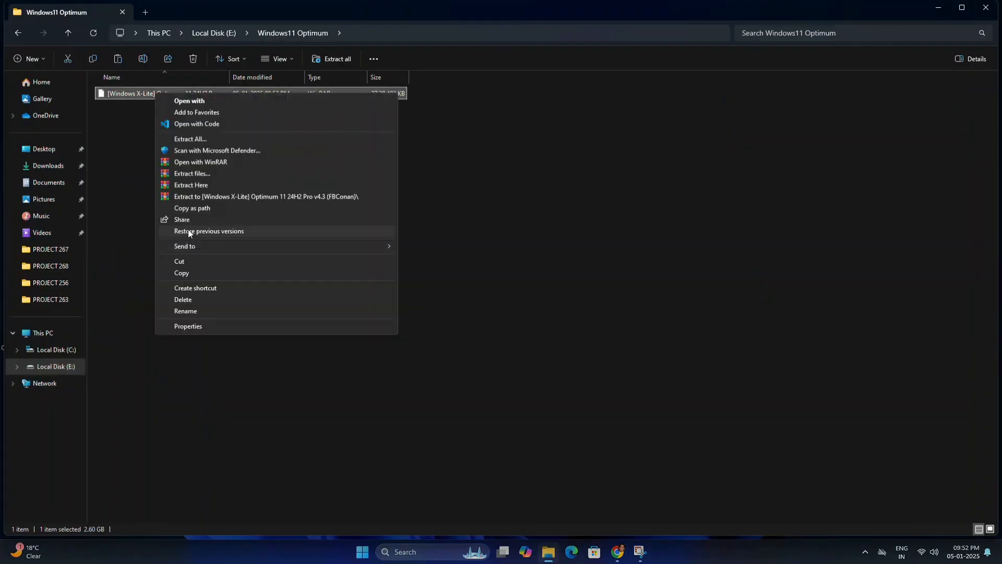
pyautogui.click(192, 185)
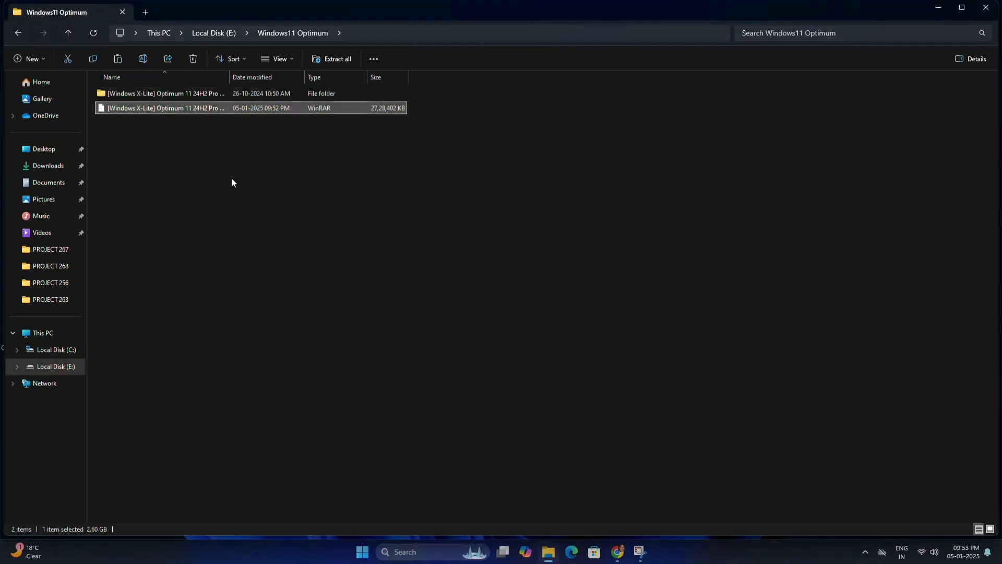
pyautogui.doubleClick(166, 93)
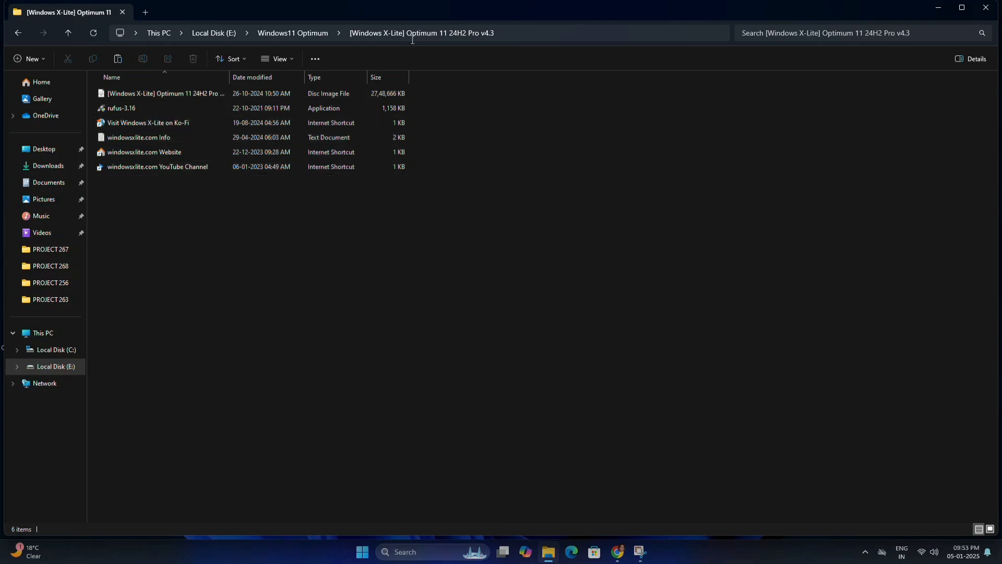
pyautogui.click(940, 11)
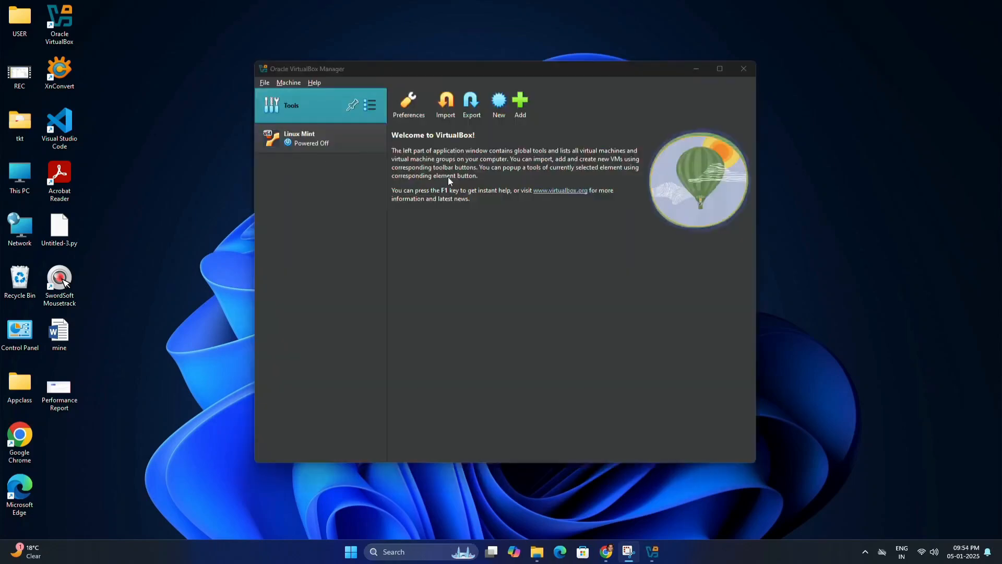
# In Oracle VirtualBox, create a virtual machine named WindowsXLite that uses the extracted Optimum 11 24H2 Pro v4.3 ISO image.
pyautogui.click(498, 103)
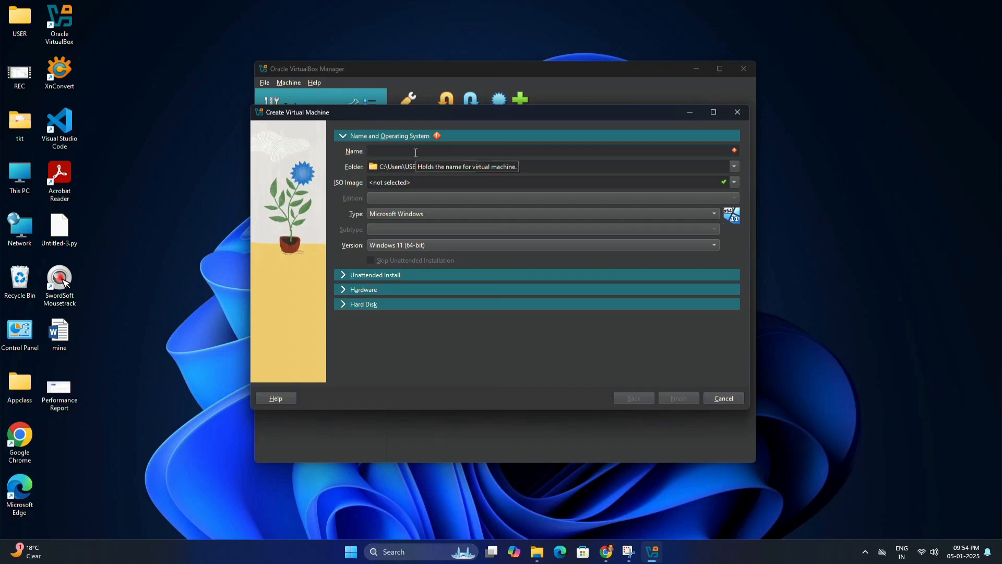
pyautogui.write('Windows X Lite Optimum')
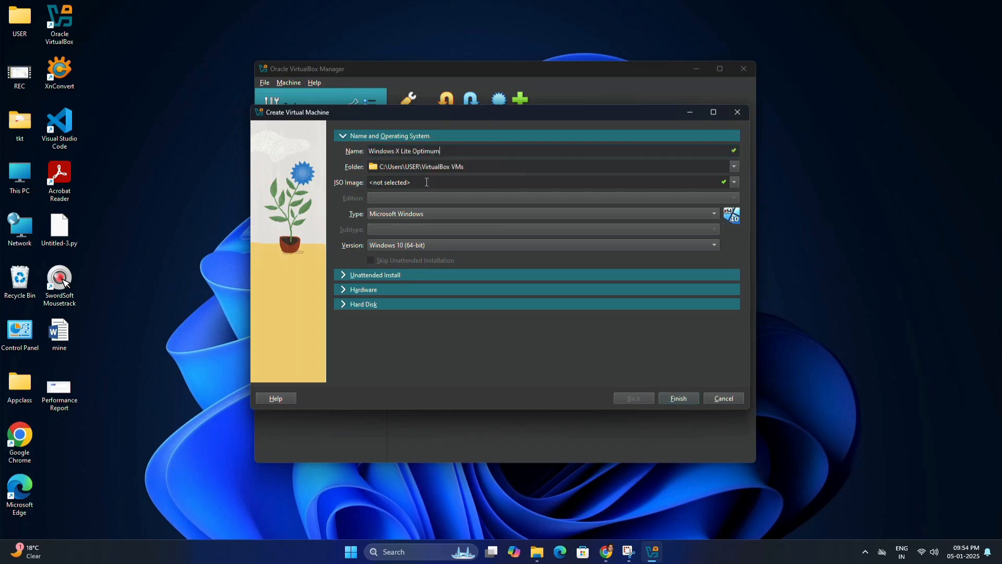
pyautogui.click(733, 183)
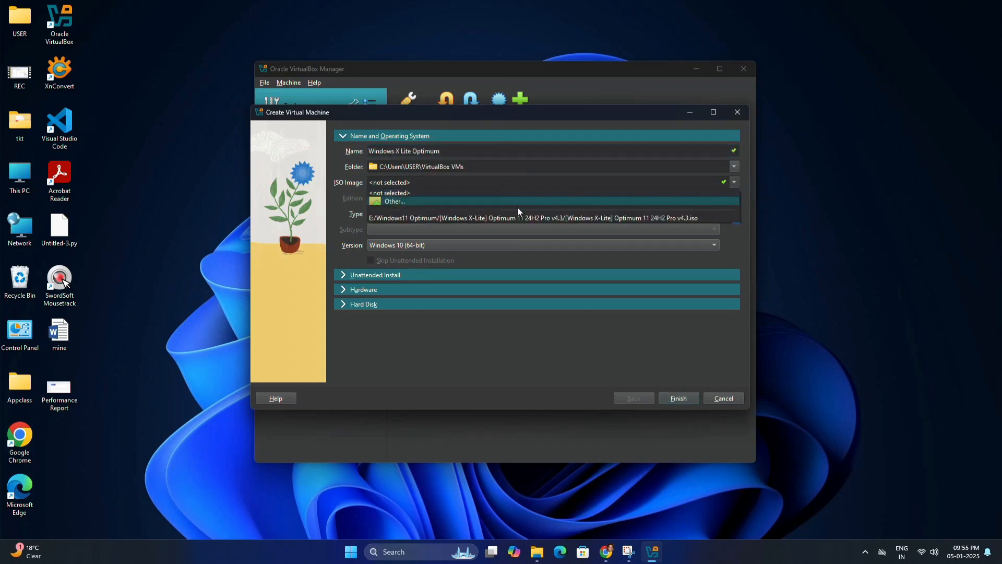
pyautogui.click(518, 203)
pyautogui.click(433, 205)
pyautogui.doubleClick(434, 204)
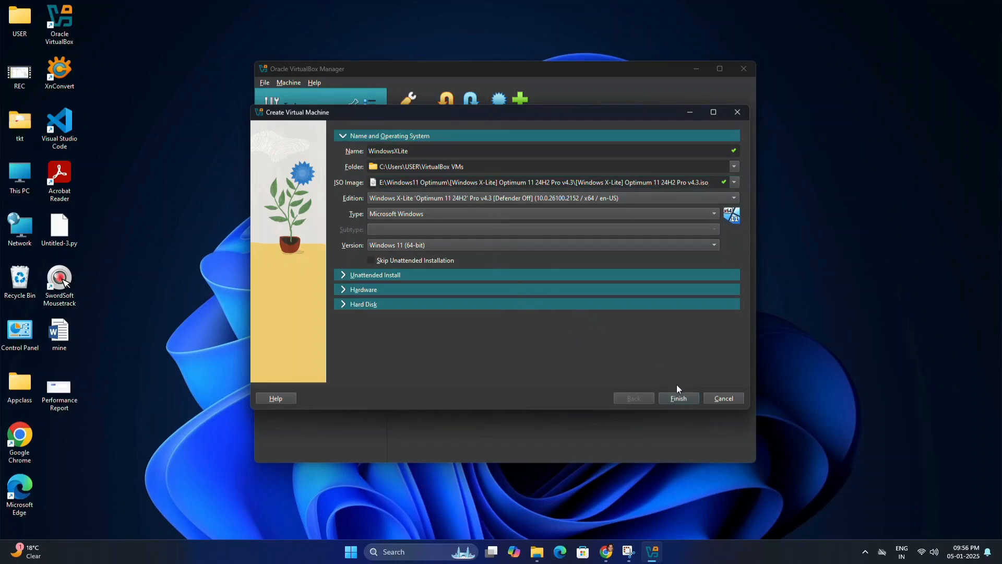
pyautogui.click(677, 397)
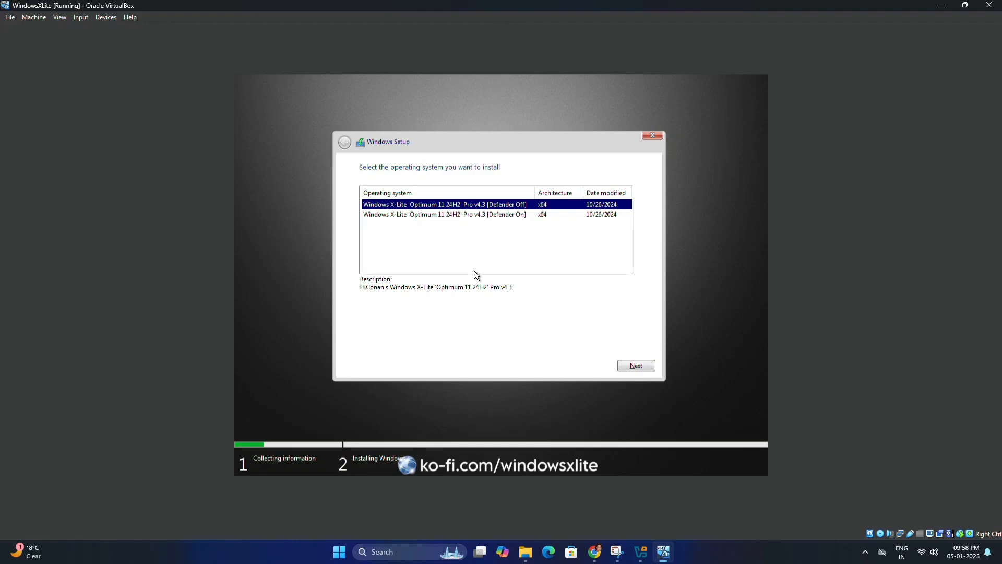
# Choose the 'Optimum 11 24H2' Pro v4.3 [Defender Off] edition in Windows Setup and continue.
pyautogui.press('Down')
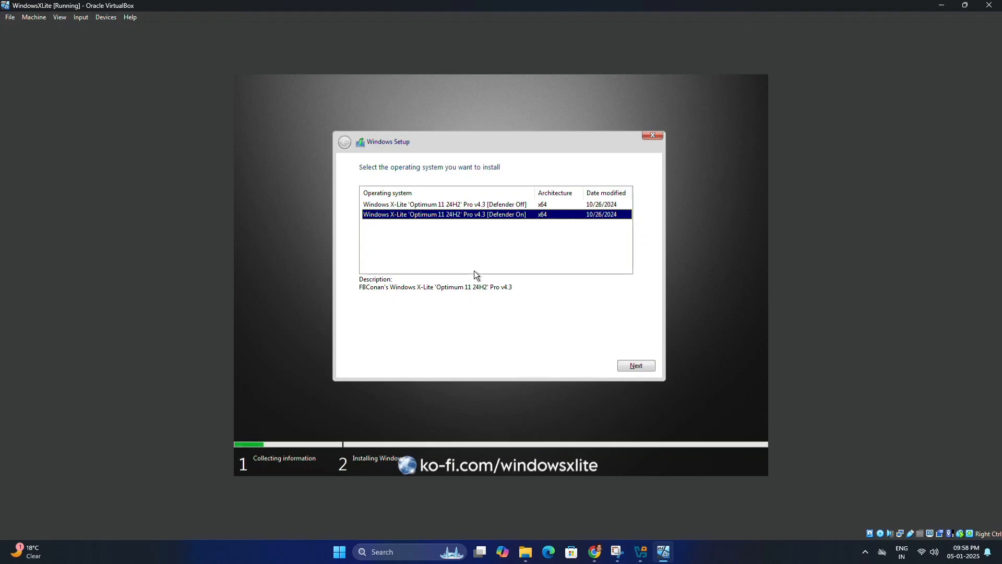
pyautogui.press('Up')
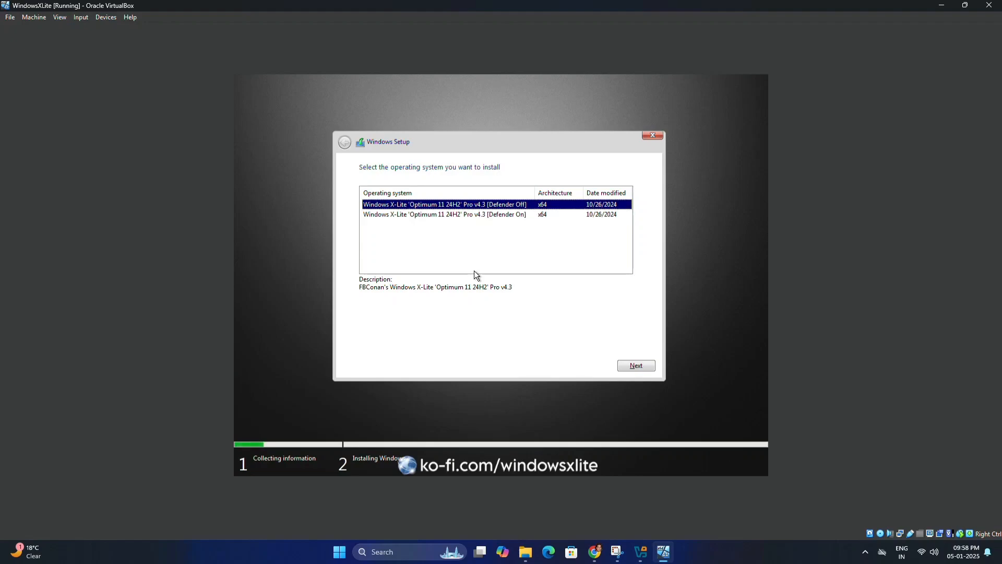
pyautogui.click(646, 368)
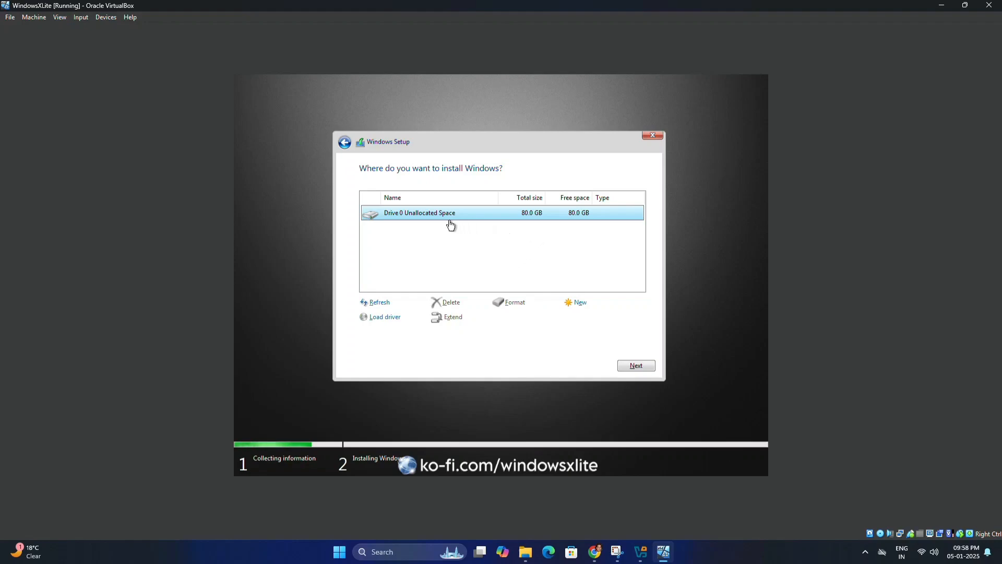
# Create an 81920 MB partition on Drive 0's unallocated space and start installing Windows on the primary partition.
pyautogui.click(580, 305)
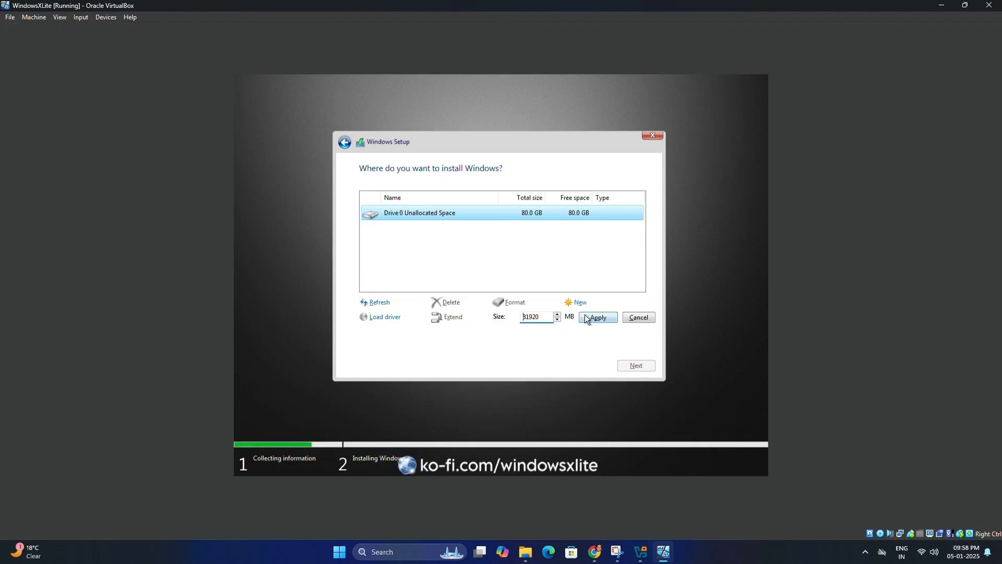
pyautogui.click(599, 318)
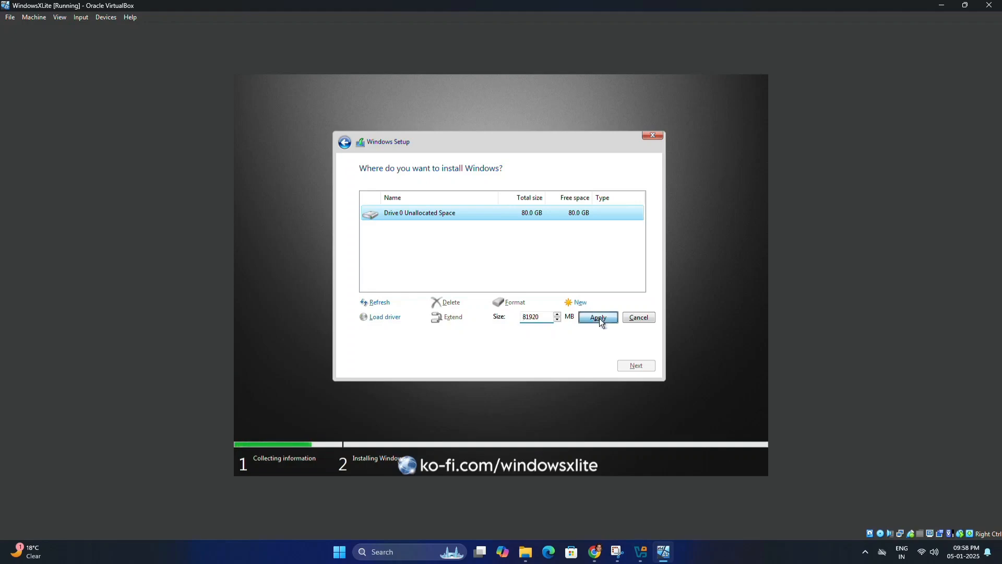
pyautogui.click(571, 318)
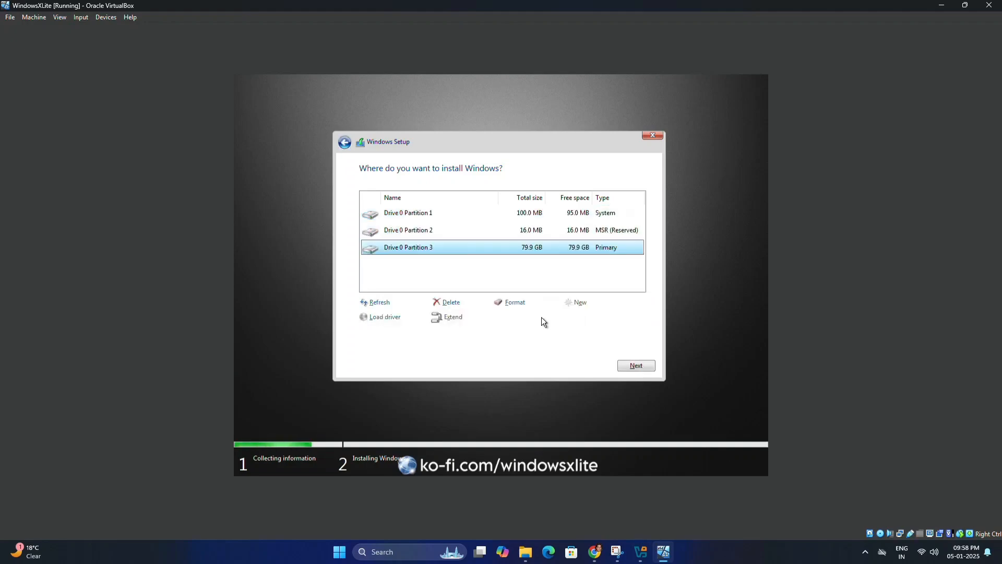
pyautogui.click(634, 367)
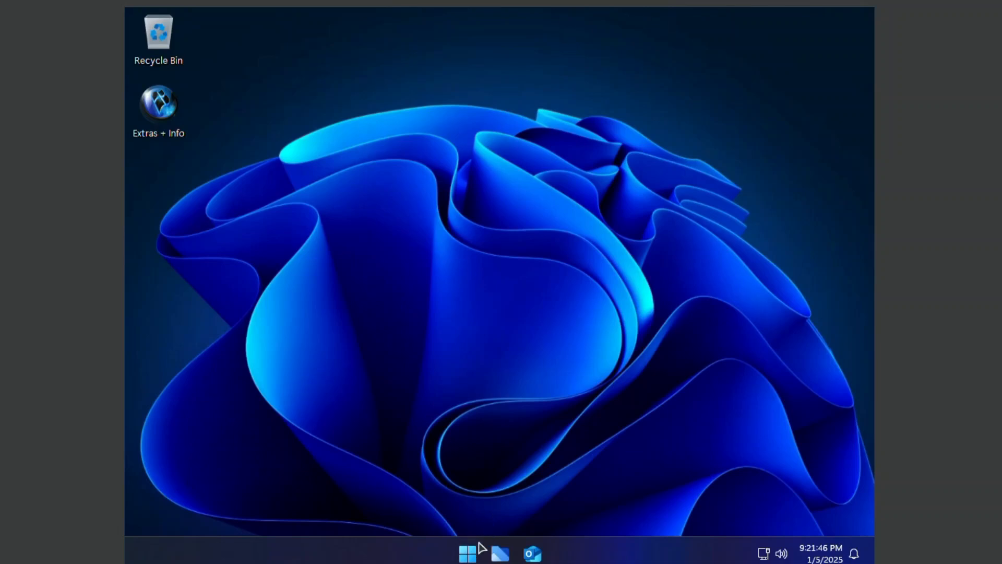
# Look over the Start menu of the newly installed Windows X-Lite and close it.
pyautogui.click(467, 554)
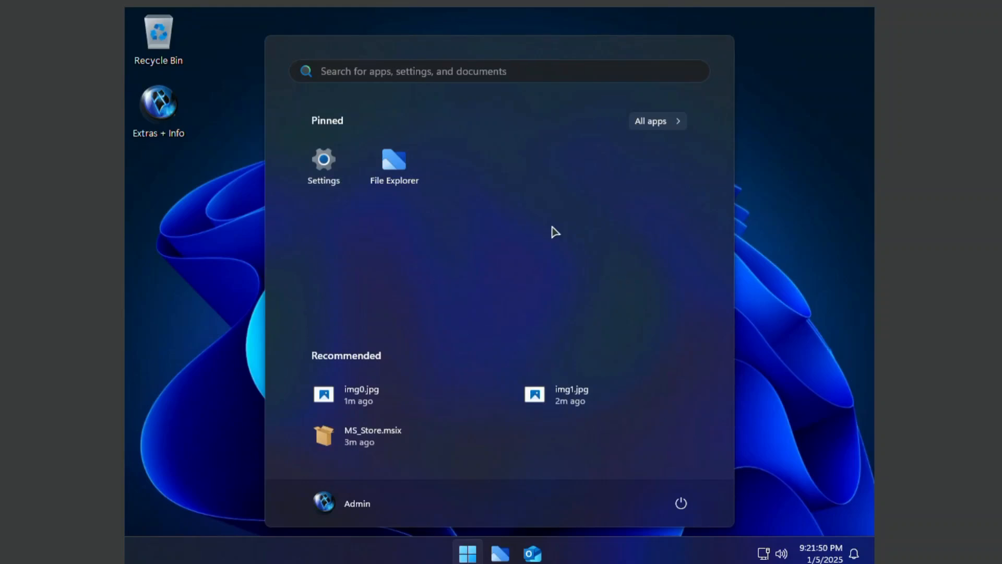
pyautogui.click(777, 236)
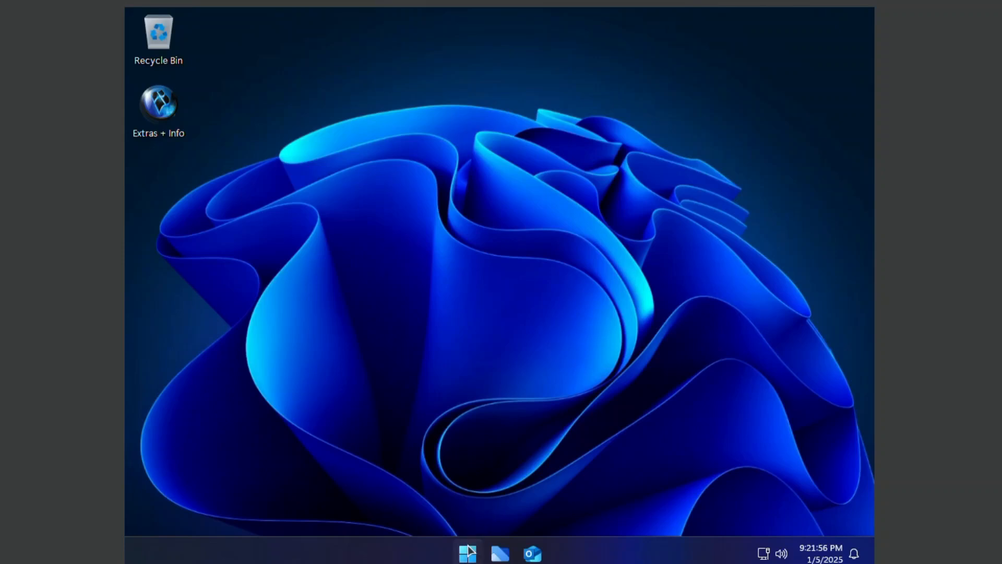
# Look through the folders on the (C:) Windows X-Lite drive in File Explorer and close the window.
pyautogui.click(500, 553)
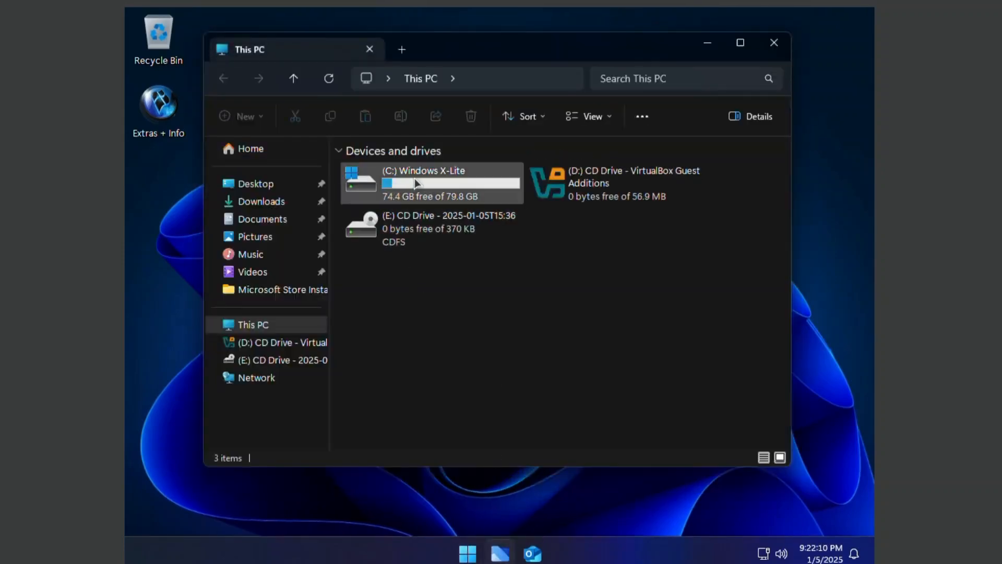
pyautogui.doubleClick(410, 182)
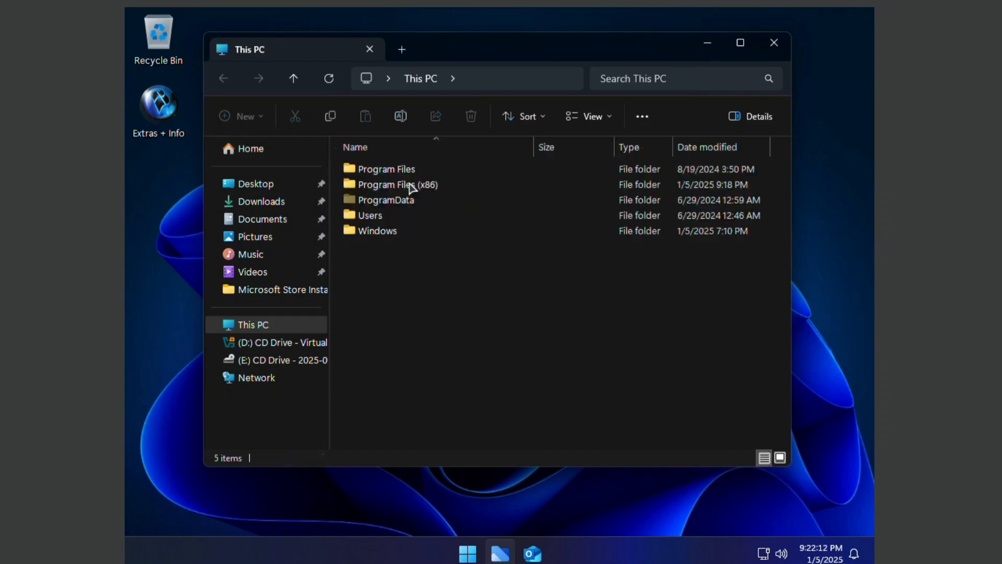
pyautogui.click(774, 43)
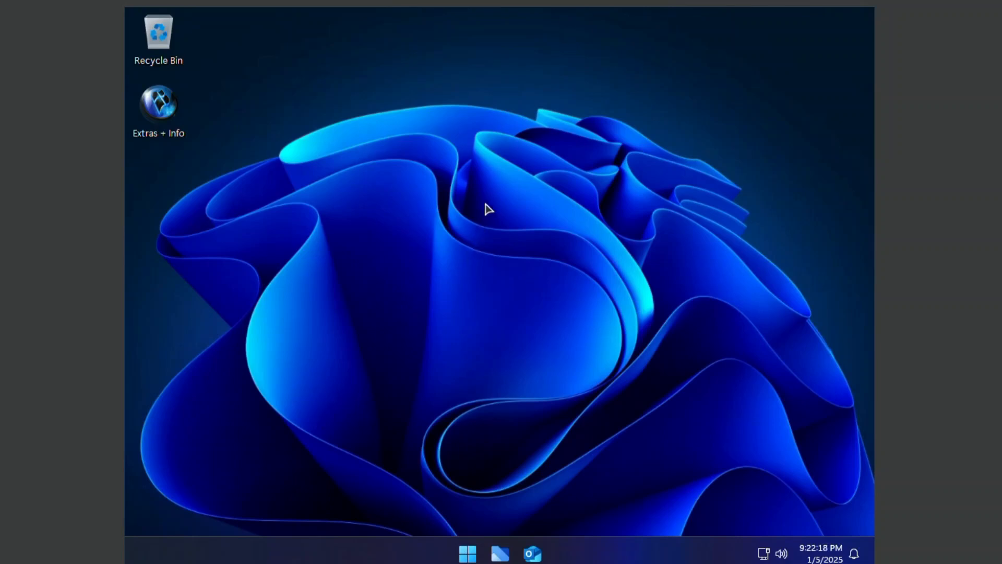
# Open Control Panel (Category) from the desktop's extended context options, look it over and close it.
pyautogui.rightClick(493, 189)
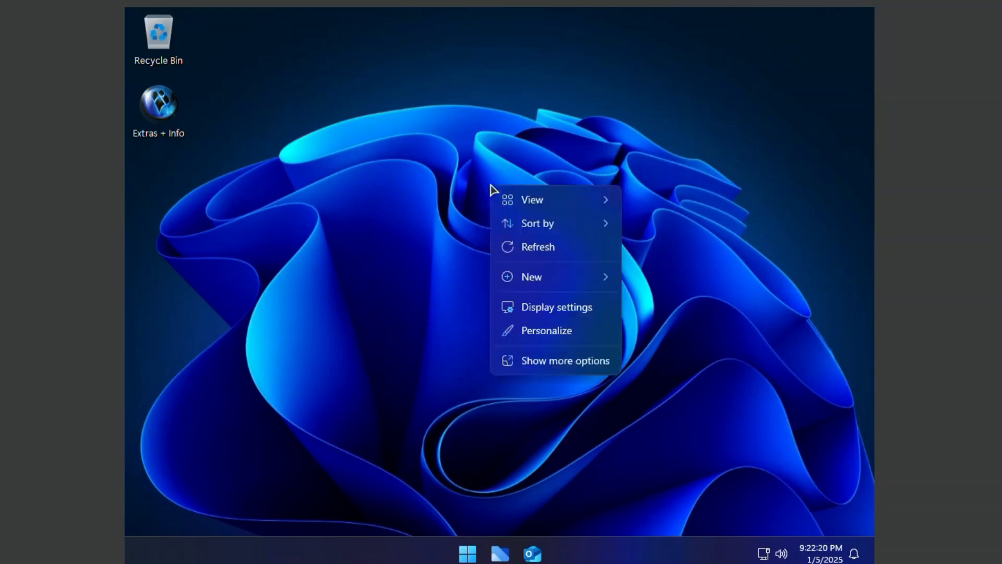
pyautogui.click(536, 362)
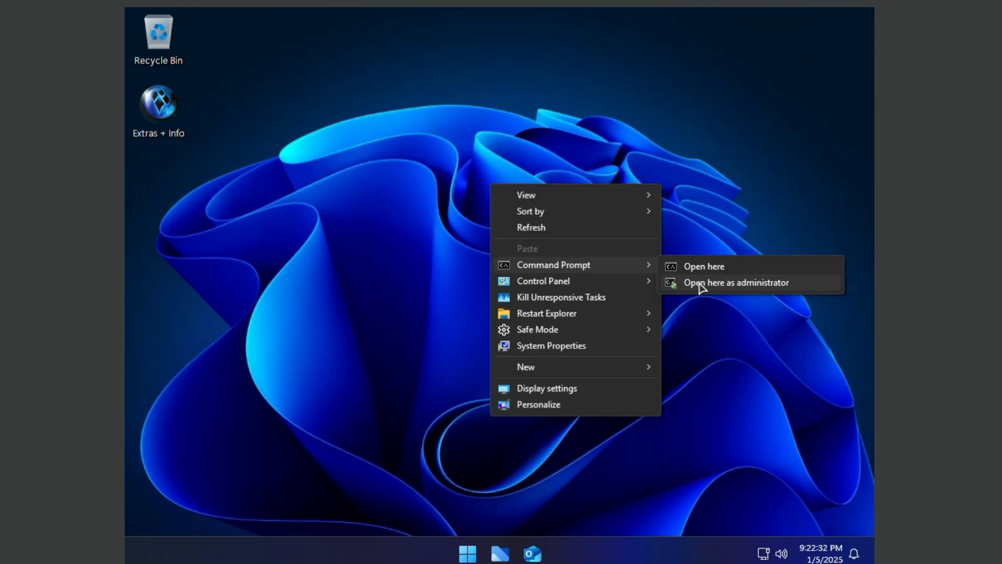
pyautogui.moveTo(537, 283)
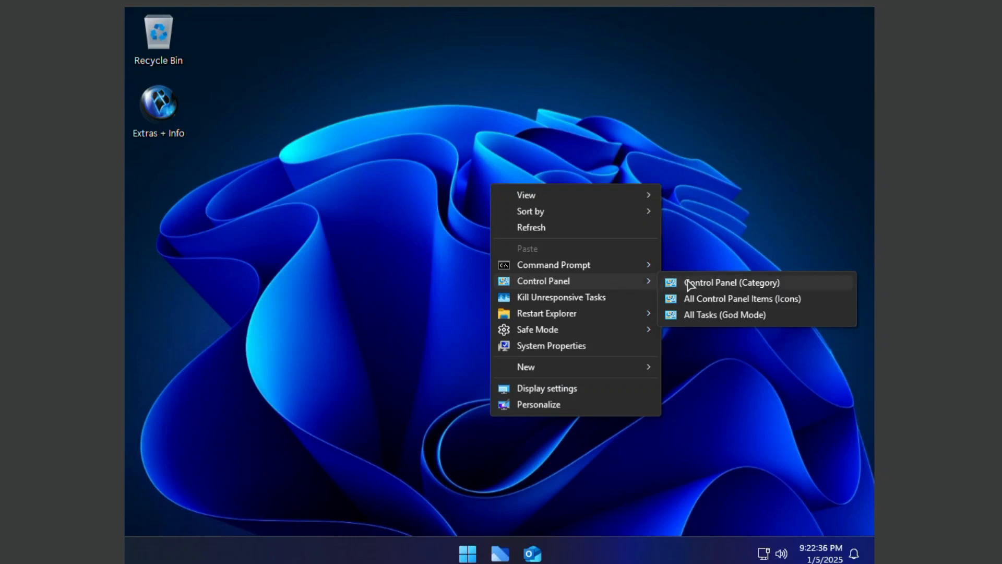
pyautogui.click(719, 284)
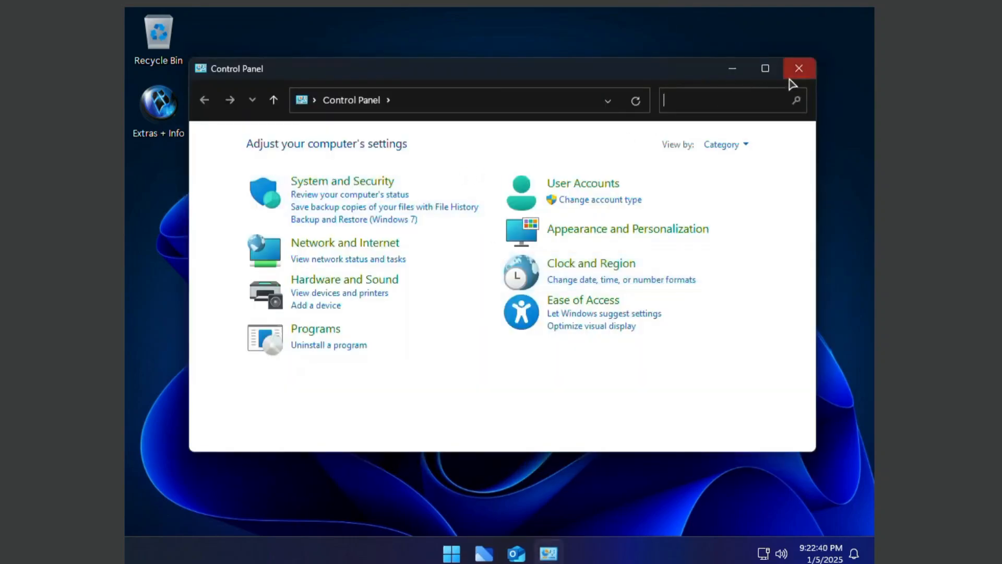
pyautogui.click(797, 73)
# View All Control Panel Items (Icons) from the desktop's extended context options and close the window.
pyautogui.rightClick(548, 173)
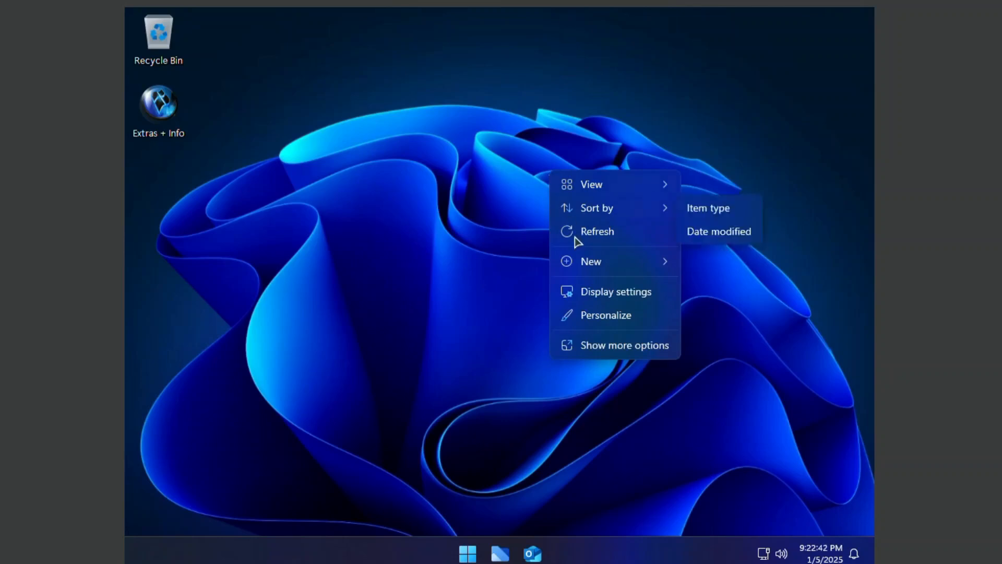
pyautogui.click(587, 345)
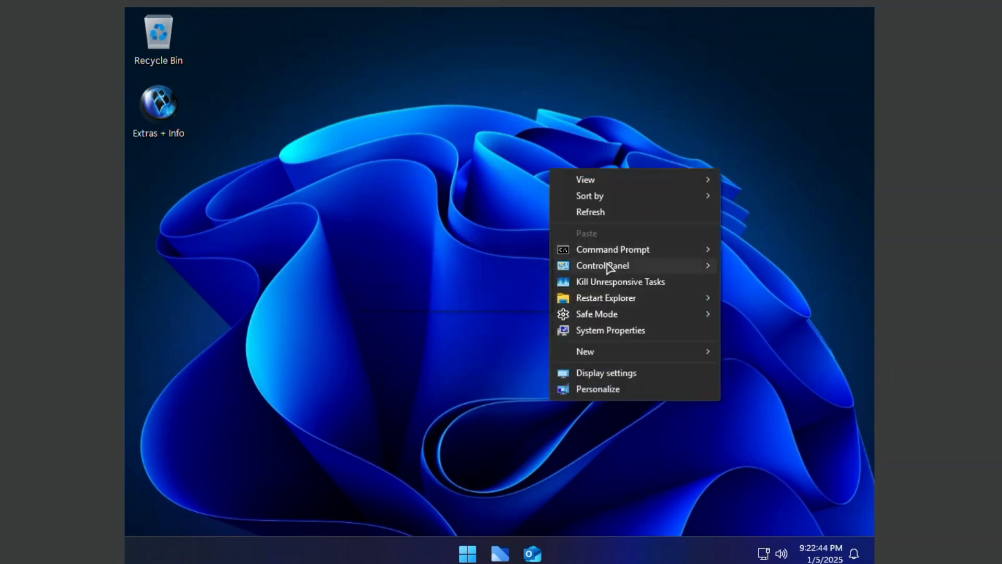
pyautogui.moveTo(608, 268)
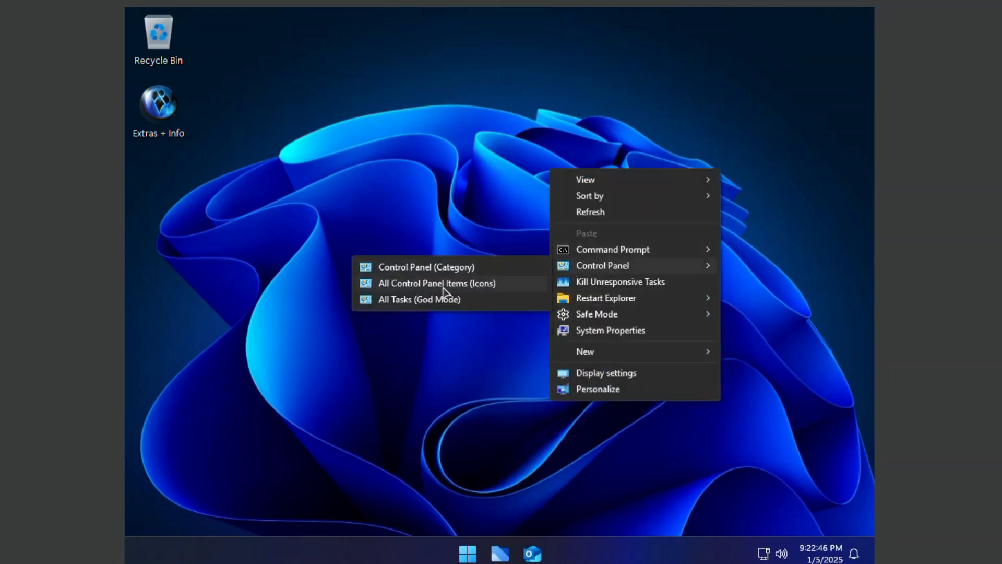
pyautogui.click(460, 287)
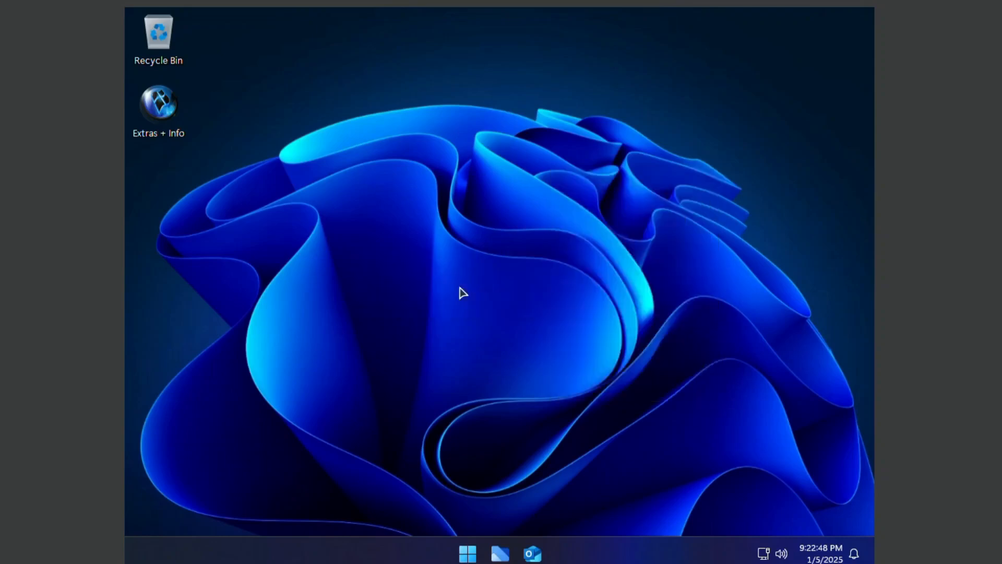
pyautogui.click(773, 43)
# Open All Tasks (God Mode) from the desktop's extended context options, look through the task list and close it.
pyautogui.rightClick(495, 192)
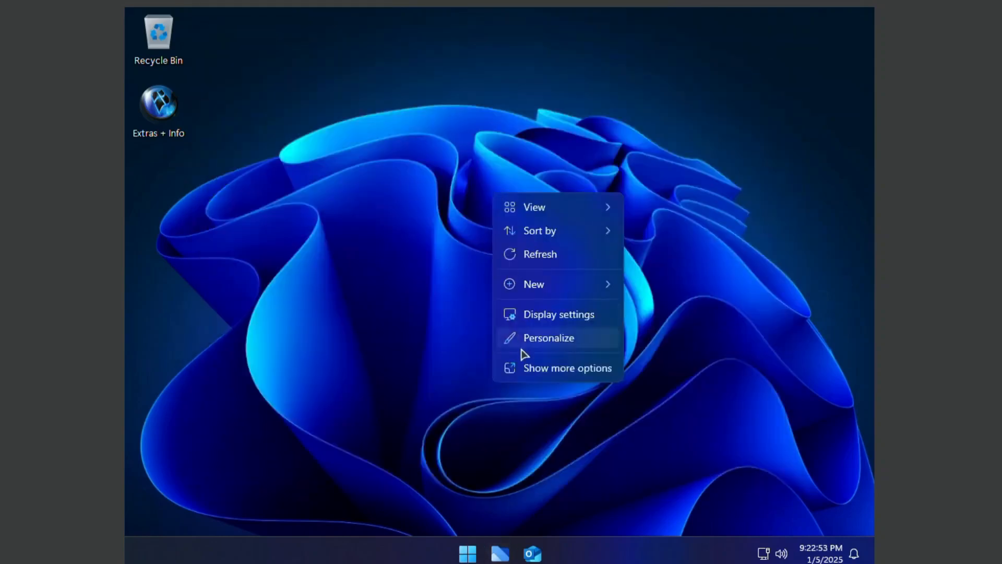
pyautogui.click(525, 365)
pyautogui.moveTo(537, 290)
pyautogui.click(723, 324)
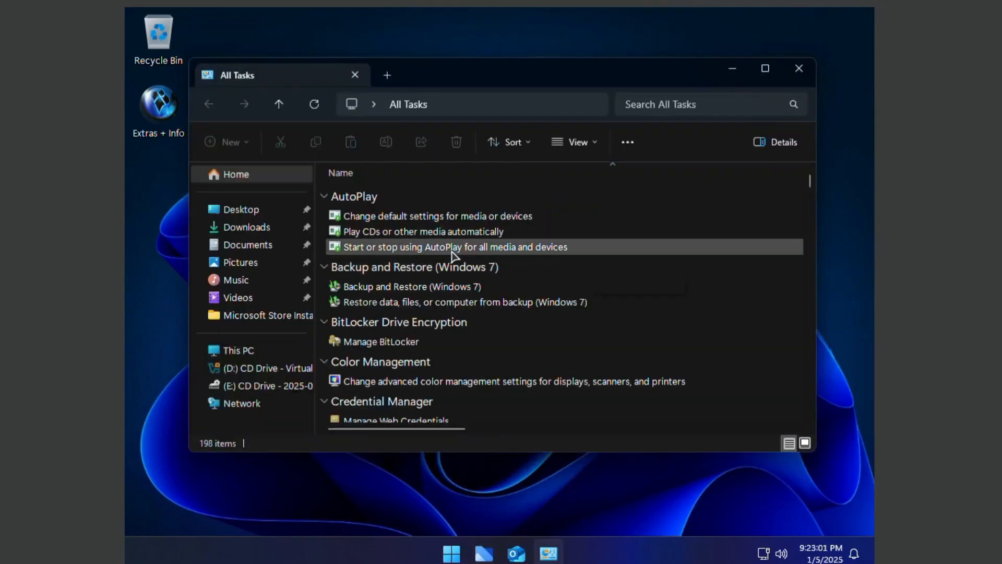
pyautogui.scroll(-20, 707, 242)
pyautogui.click(799, 68)
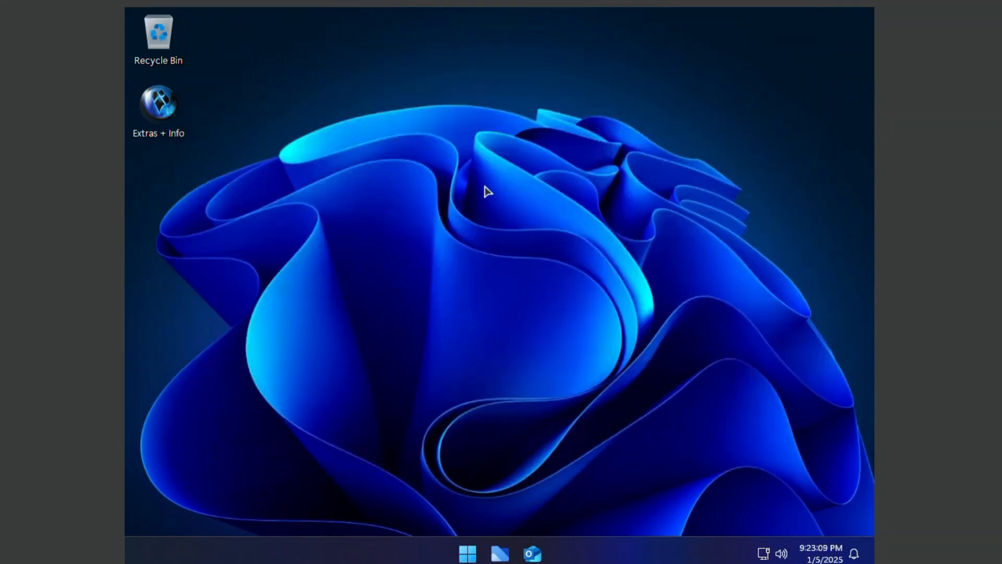
# Examine the desktop's extended context options for Kill Unresponsive Tasks, Restart Explorer and Safe Mode without choosing any.
pyautogui.rightClick(485, 190)
pyautogui.click(525, 362)
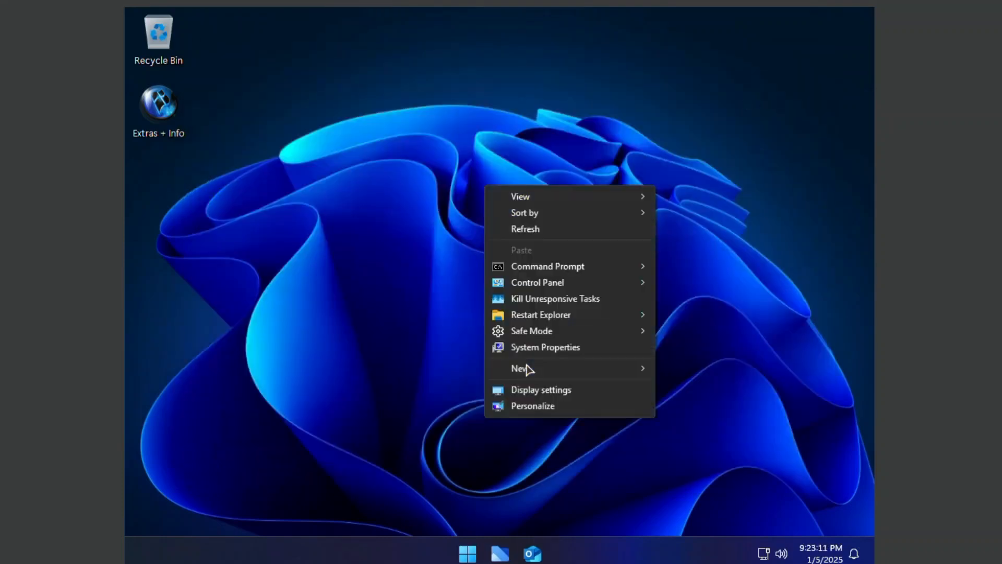
pyautogui.moveTo(543, 283)
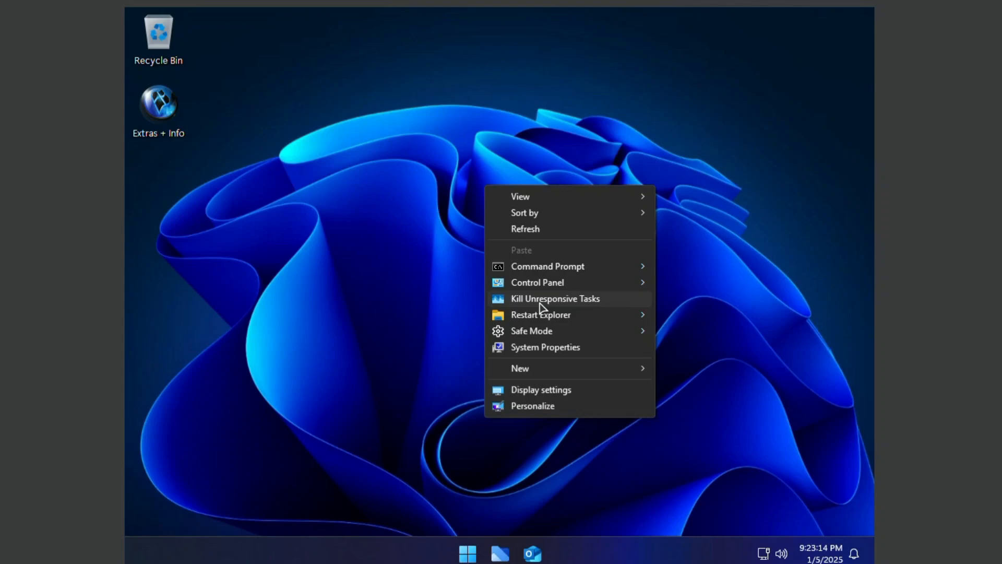
pyautogui.moveTo(540, 316)
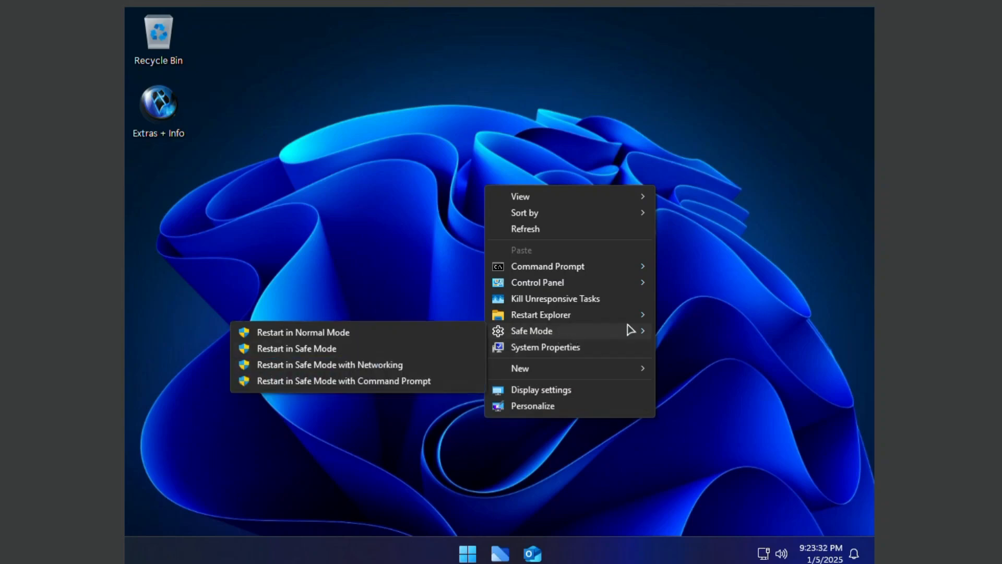
pyautogui.moveTo(644, 315)
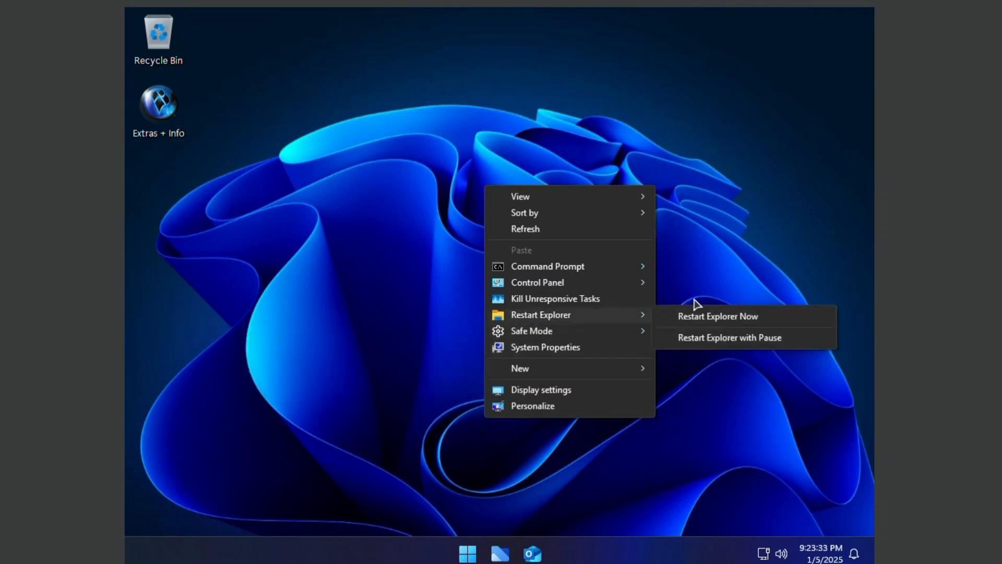
pyautogui.click(711, 263)
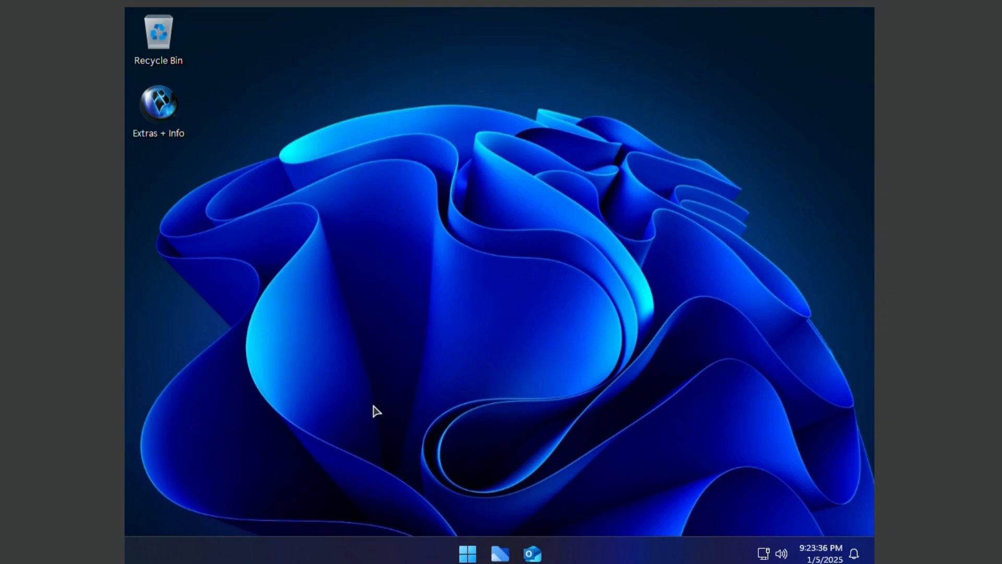
# Run winver to check the installed Windows version and close the About Windows dialog.
pyautogui.press('super+r')
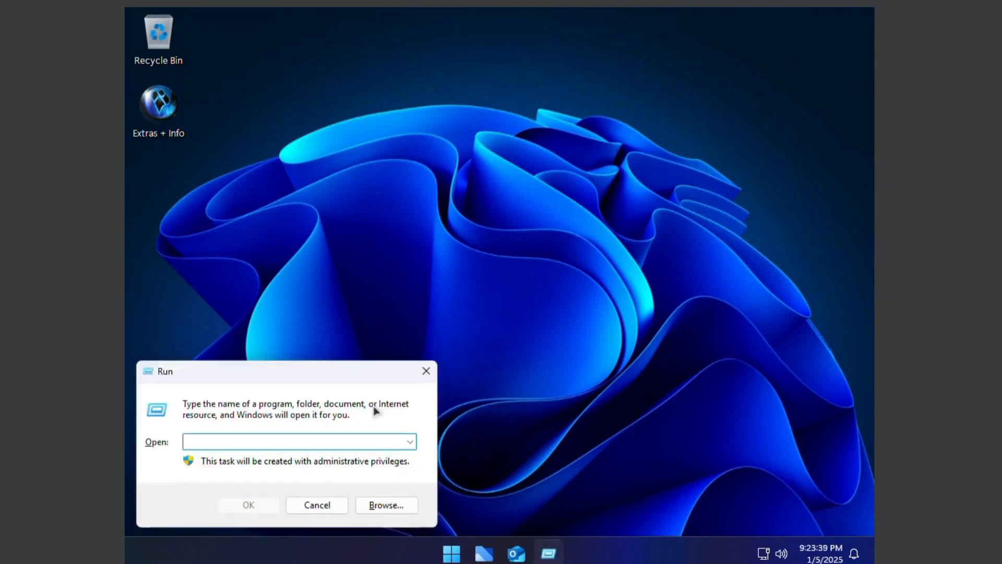
pyautogui.write('winver')
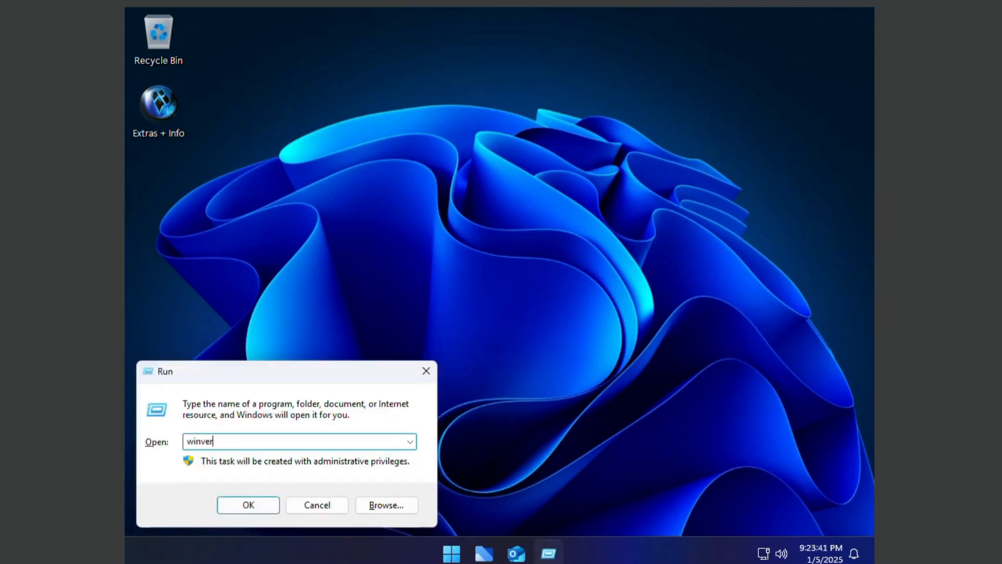
pyautogui.press('Return')
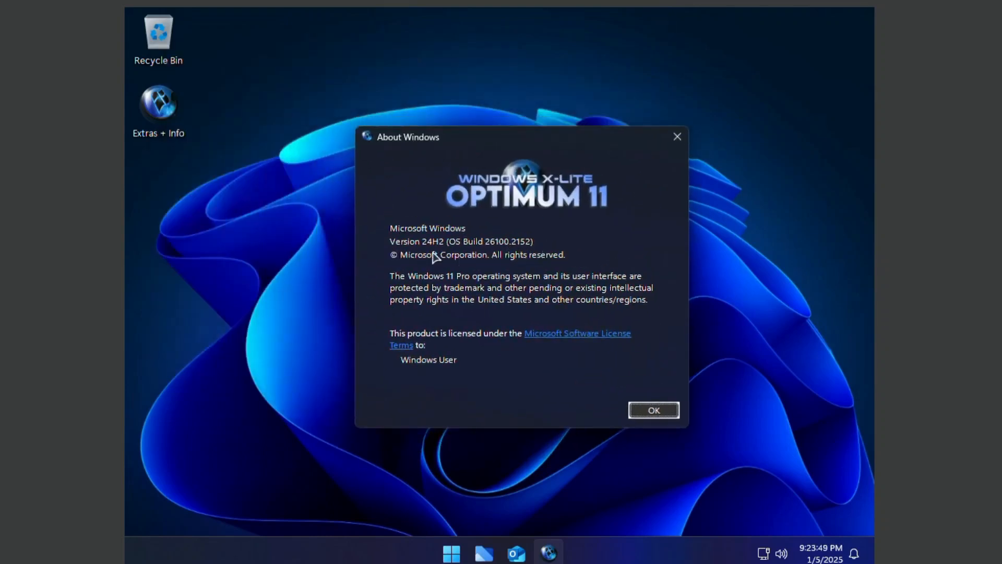
pyautogui.click(654, 410)
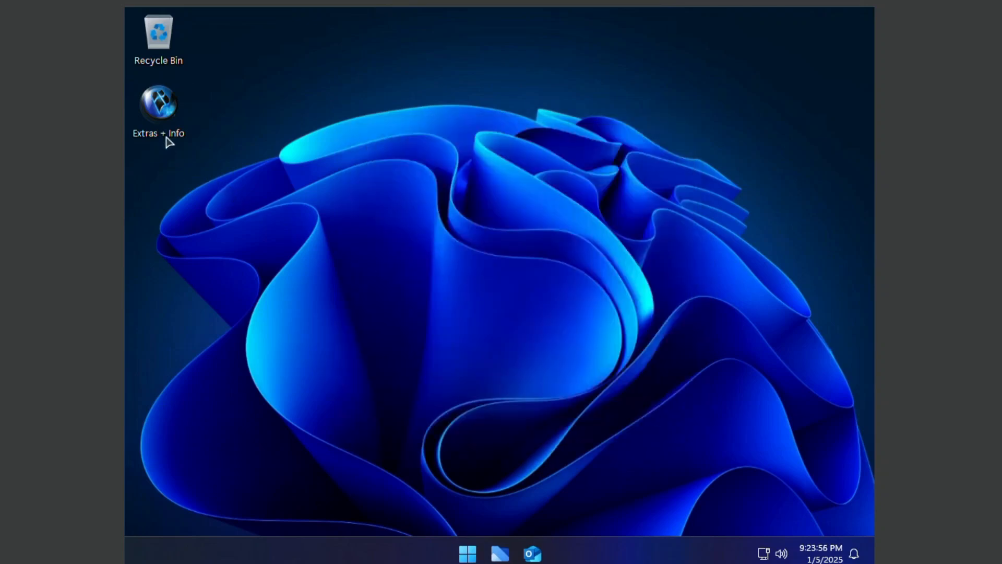
# Open Extras + Info on the desktop and examine its Desktop Shortcuts folder, including the Change User Name shortcut.
pyautogui.doubleClick(167, 117)
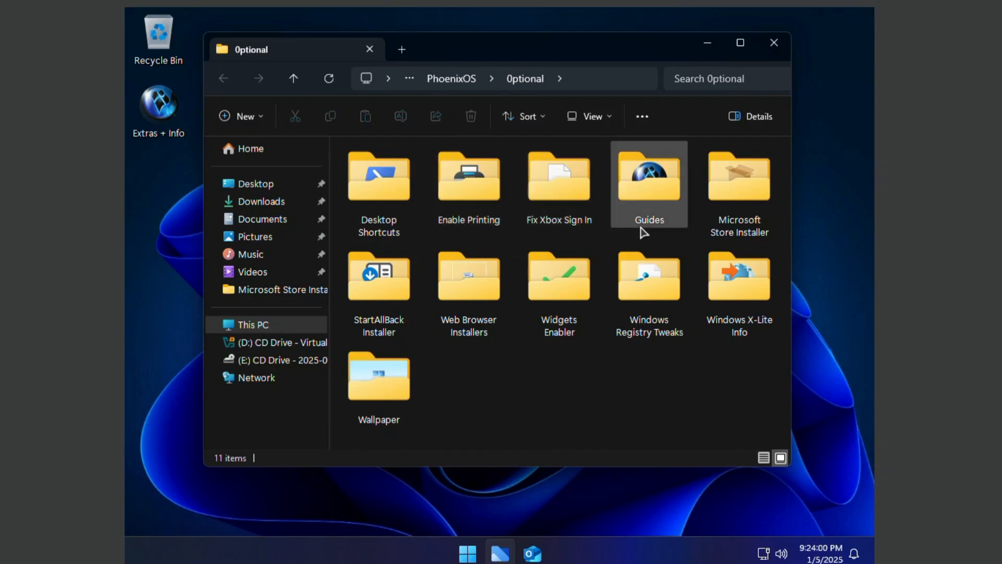
pyautogui.doubleClick(383, 183)
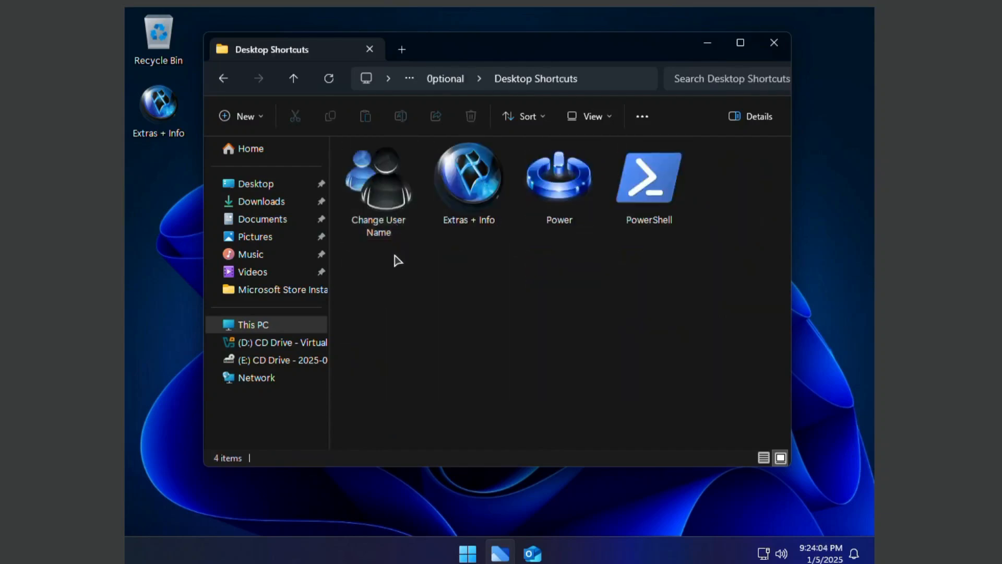
pyautogui.doubleClick(389, 206)
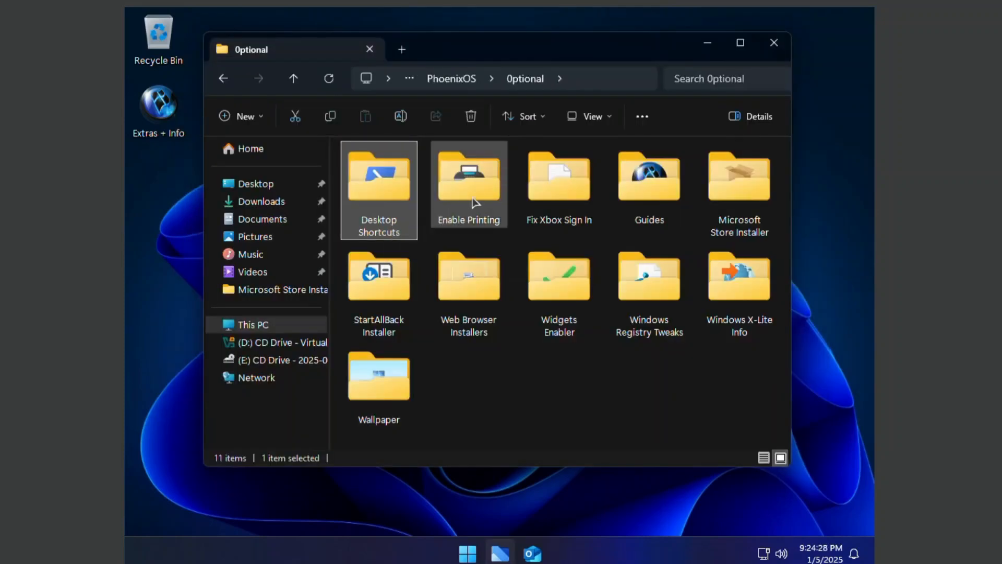
# Run Printing Enabler from the Enable Printing folder and return to the 0ptional folder.
pyautogui.doubleClick(477, 192)
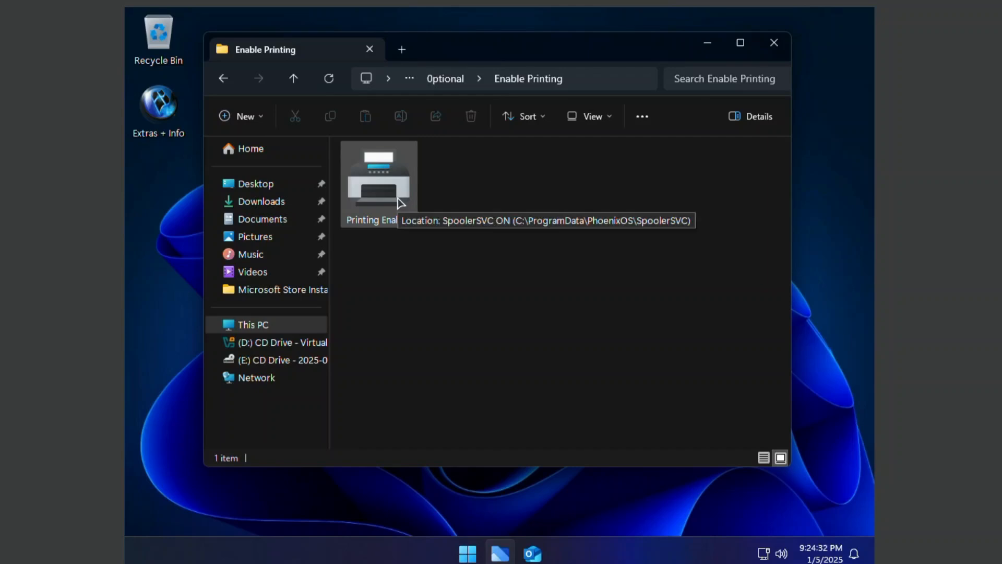
pyautogui.doubleClick(408, 201)
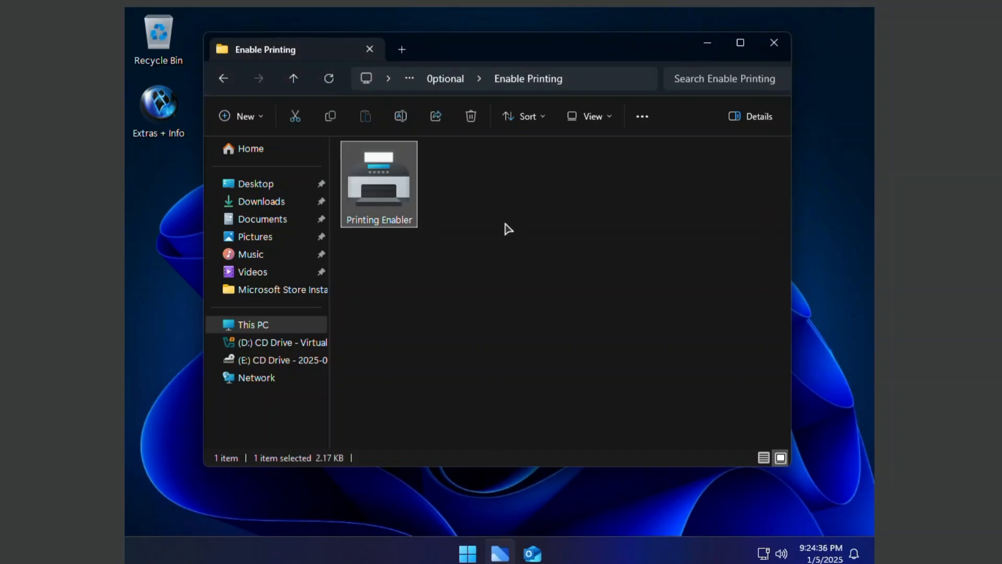
pyautogui.click(293, 79)
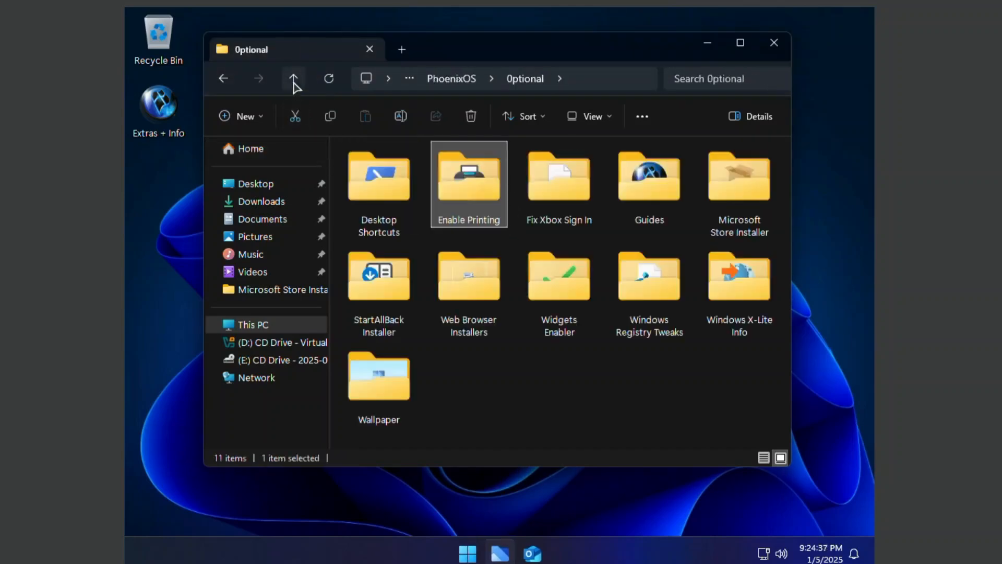
# Open MS_Store.msix in the Microsoft Store Installer folder, review the install prompt and cancel the installation.
pyautogui.click(554, 203)
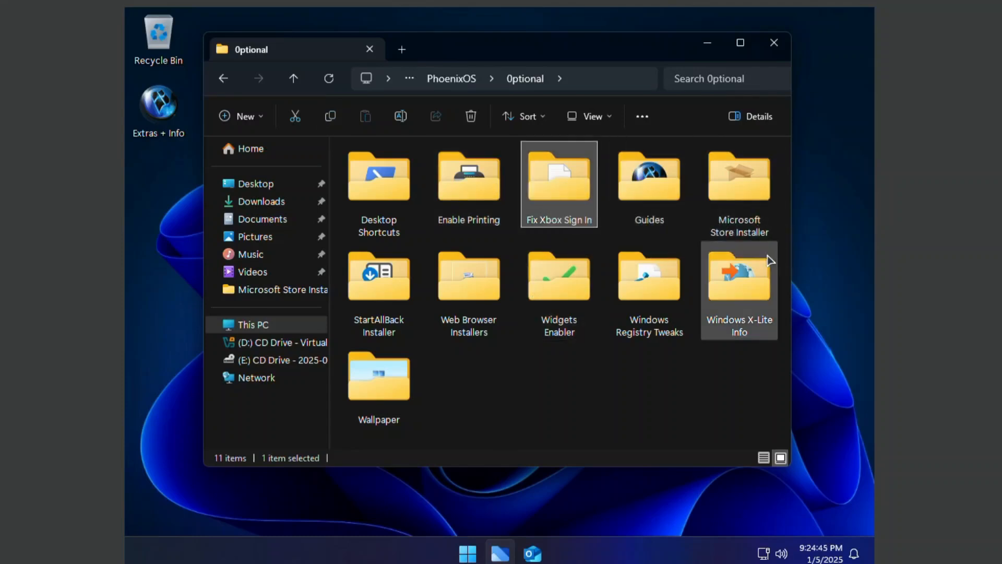
pyautogui.doubleClick(747, 204)
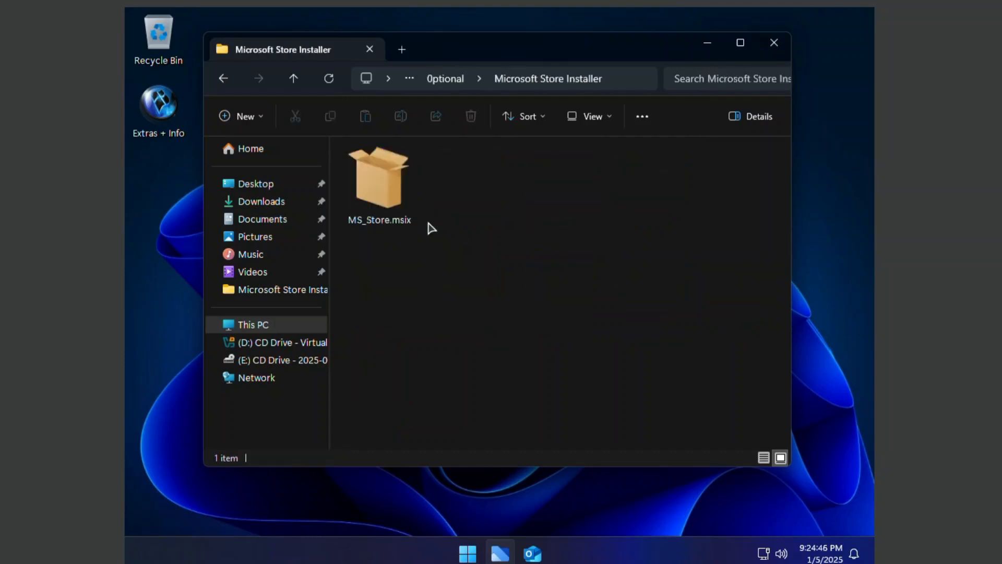
pyautogui.doubleClick(375, 184)
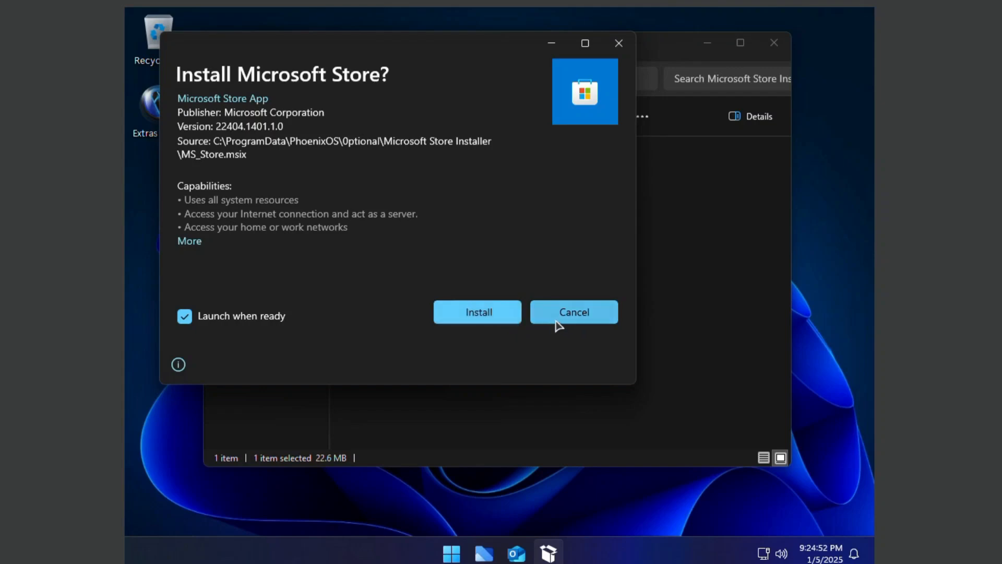
pyautogui.click(569, 313)
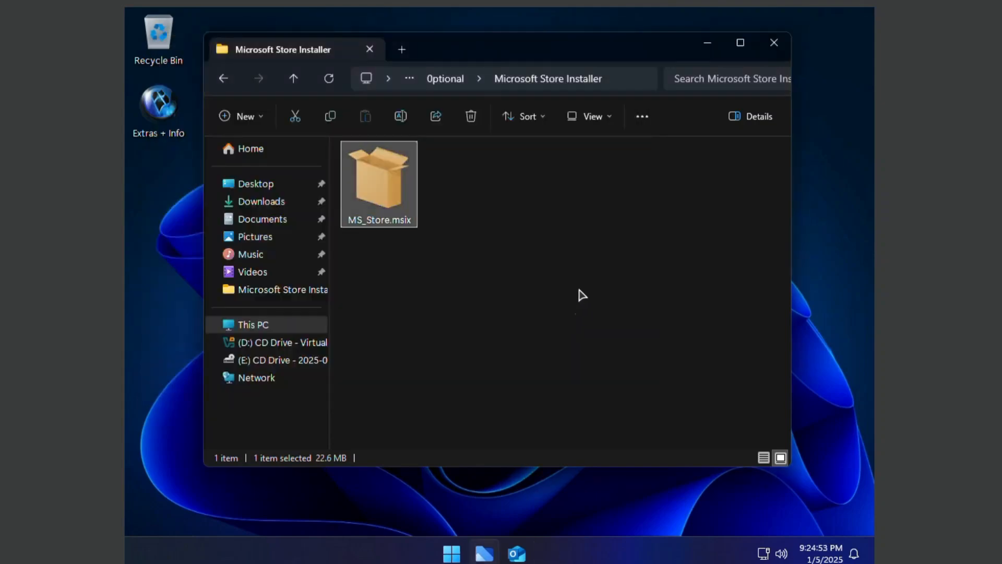
# Return to the 0ptional folder and open Web Browser Installers to view the available browser installers.
pyautogui.hotkey('alt', 'Up')
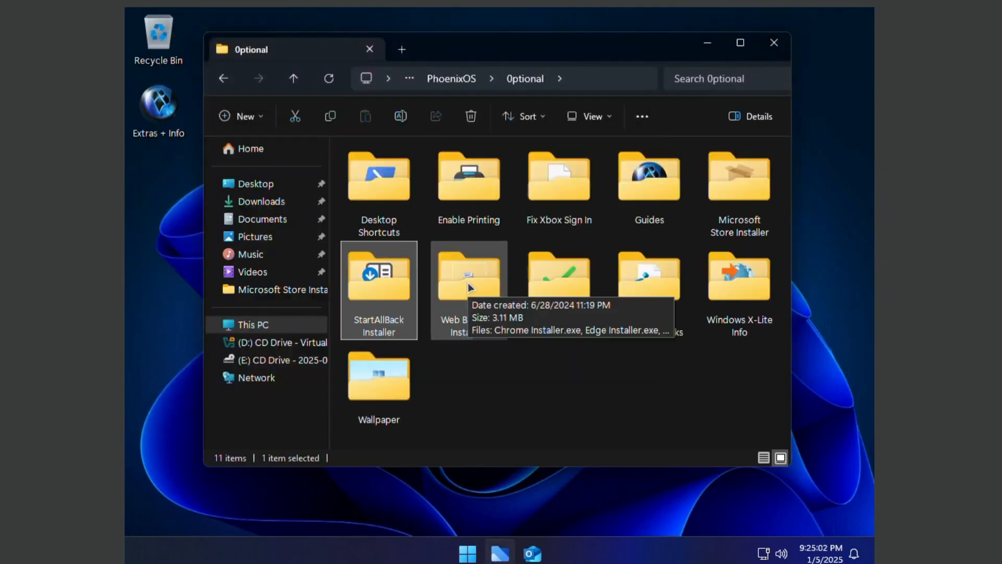
pyautogui.doubleClick(468, 283)
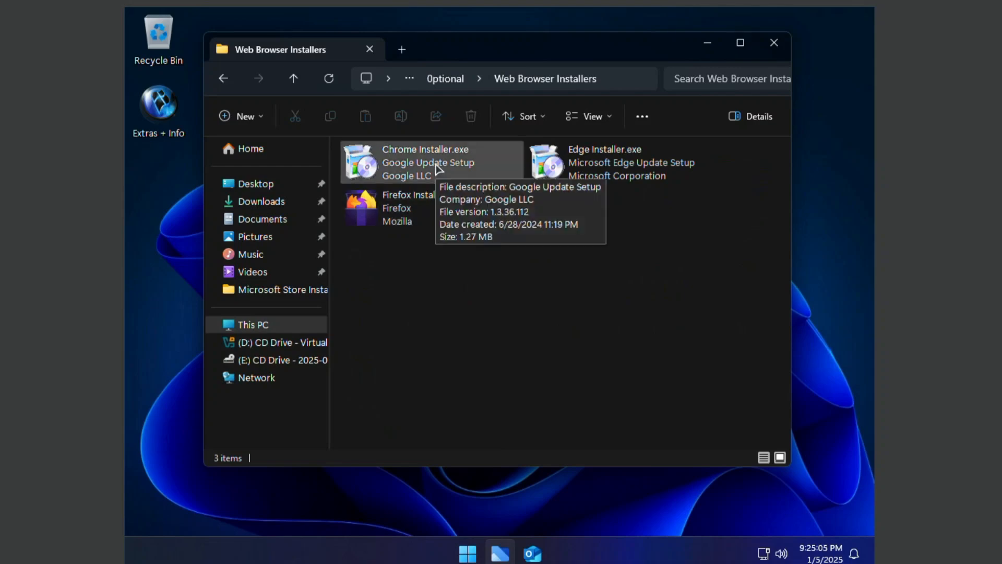
# Run Chrome Installer.exe, cancel the Chrome download and return to the 0ptional folder.
pyautogui.moveTo(588, 165)
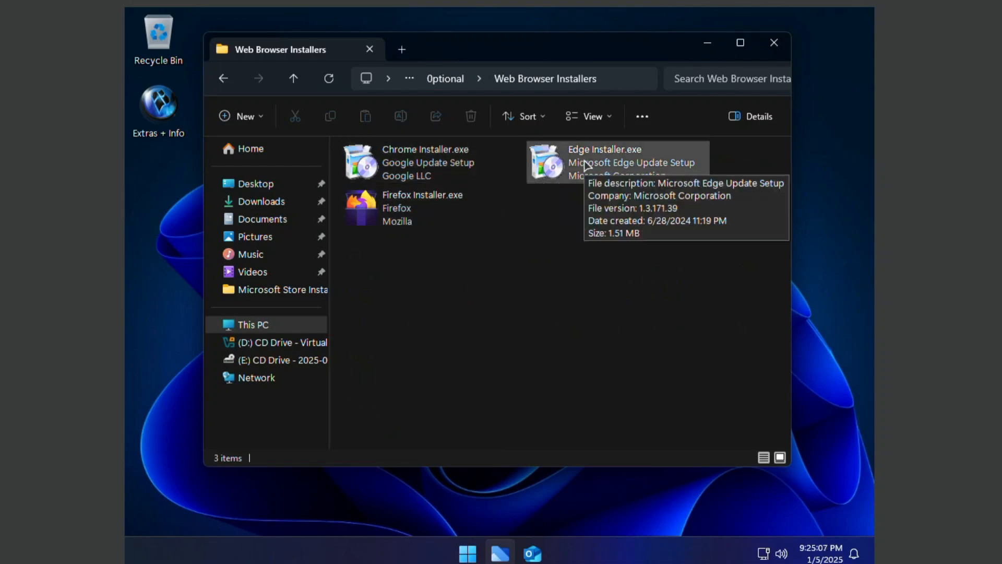
pyautogui.doubleClick(427, 164)
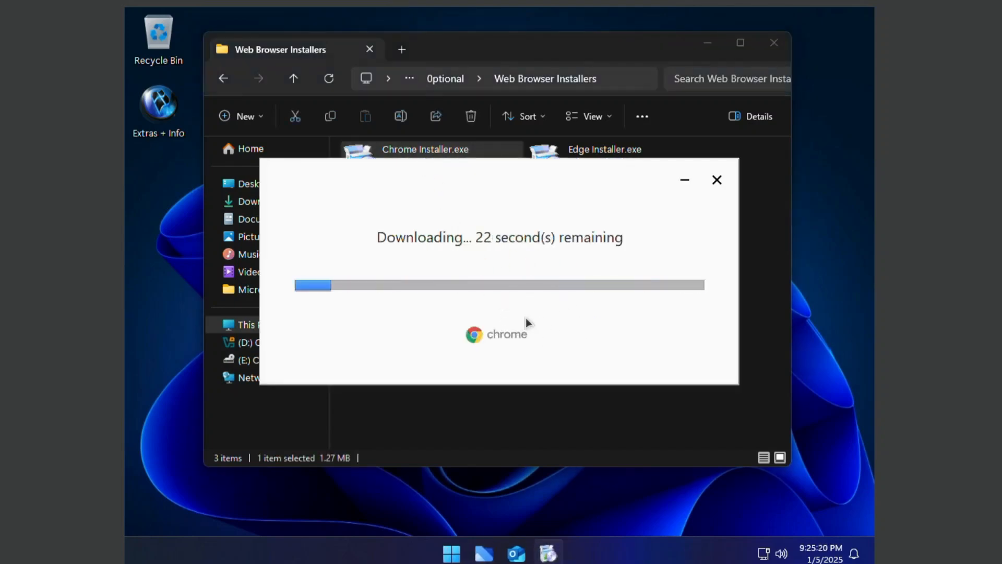
pyautogui.click(716, 180)
pyautogui.click(502, 296)
pyautogui.hotkey('alt', 'Up')
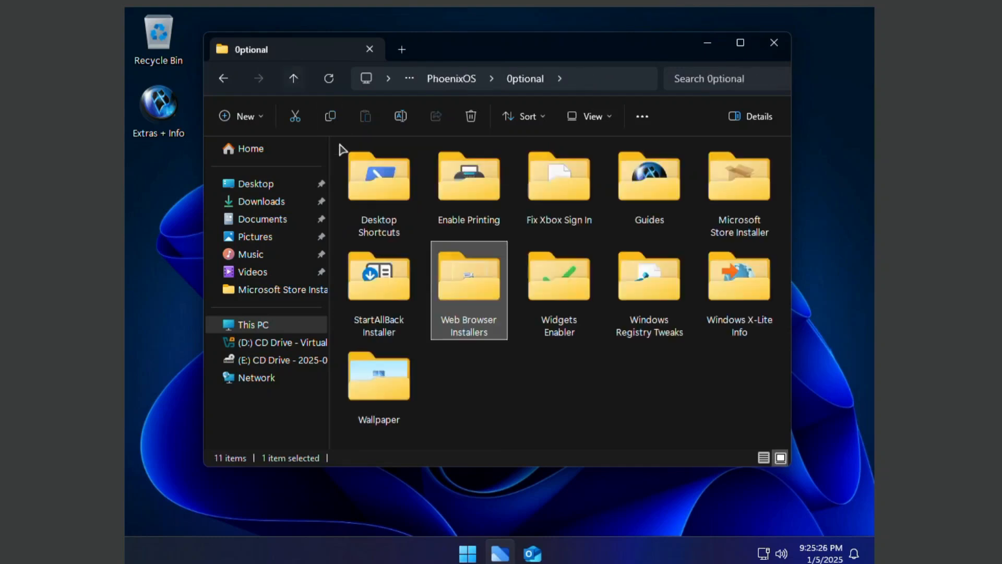
# Open the Windows Registry Tweaks folder, examine its registry files and return to the 0ptional folder.
pyautogui.click(634, 286)
pyautogui.doubleClick(634, 286)
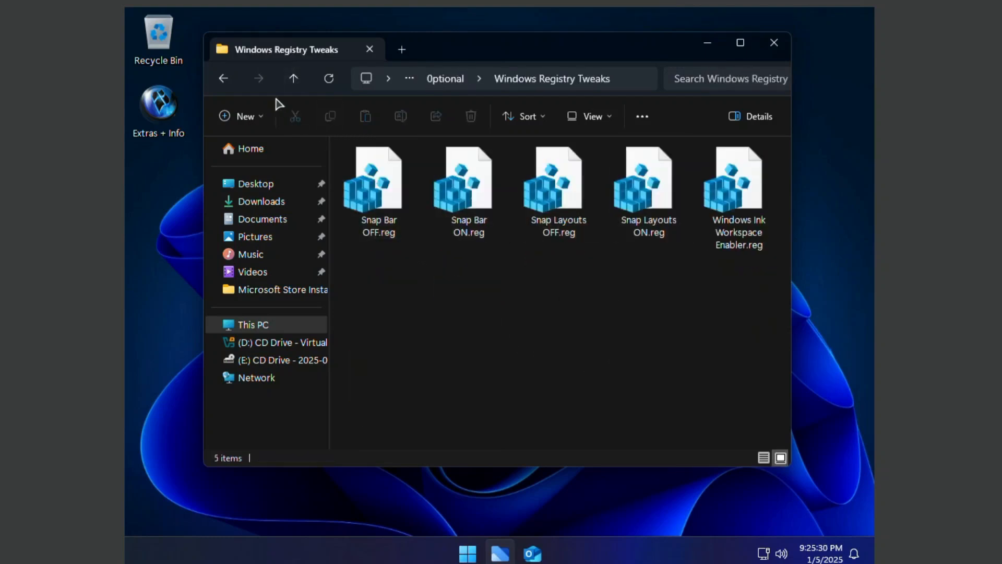
pyautogui.click(294, 79)
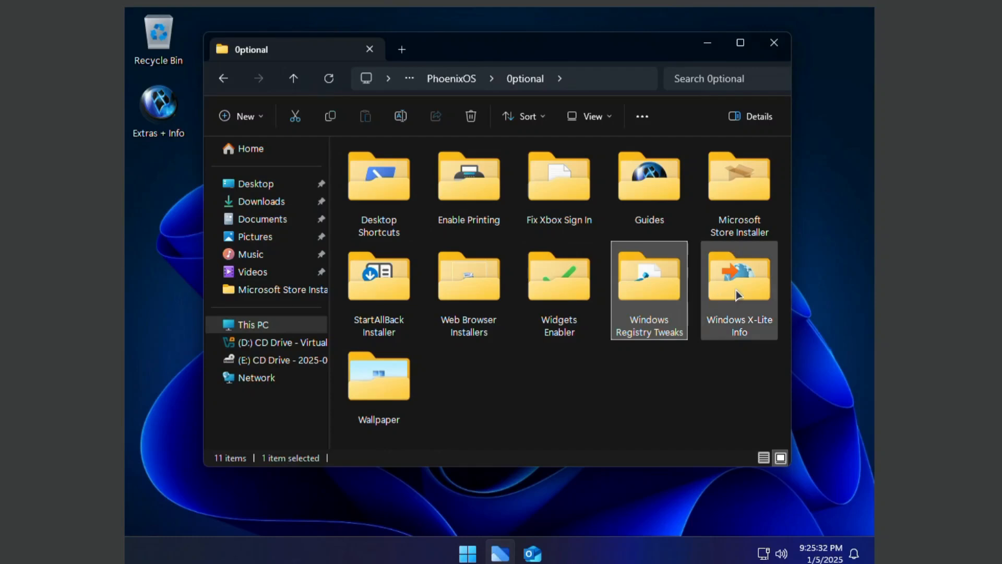
# Open the bundled Wallpaper folder and set img1.jpg as the desktop background, then minimize the window to view it.
pyautogui.doubleClick(391, 380)
pyautogui.moveTo(561, 50); pyautogui.dragTo(583, 60)
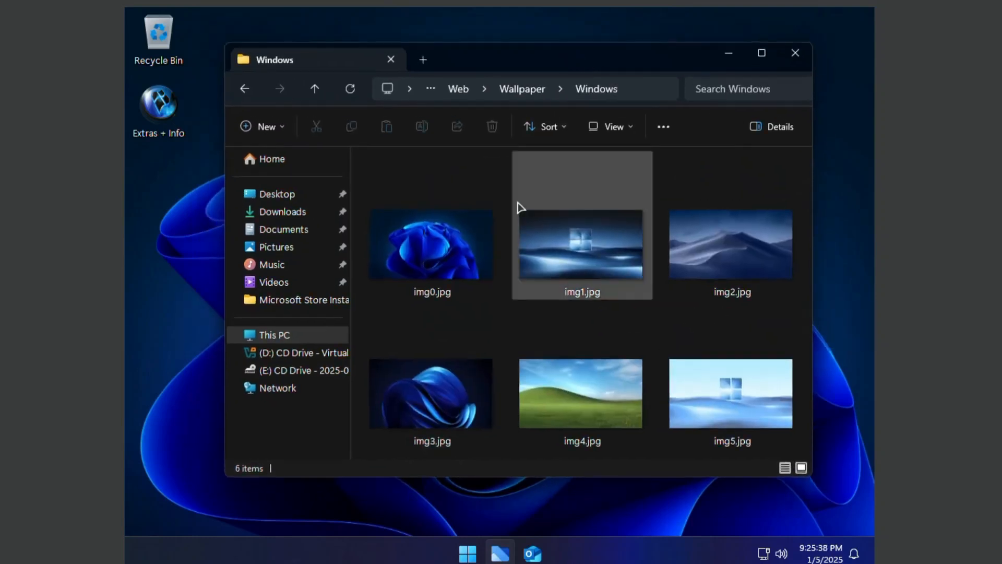
pyautogui.rightClick(577, 256)
pyautogui.click(613, 288)
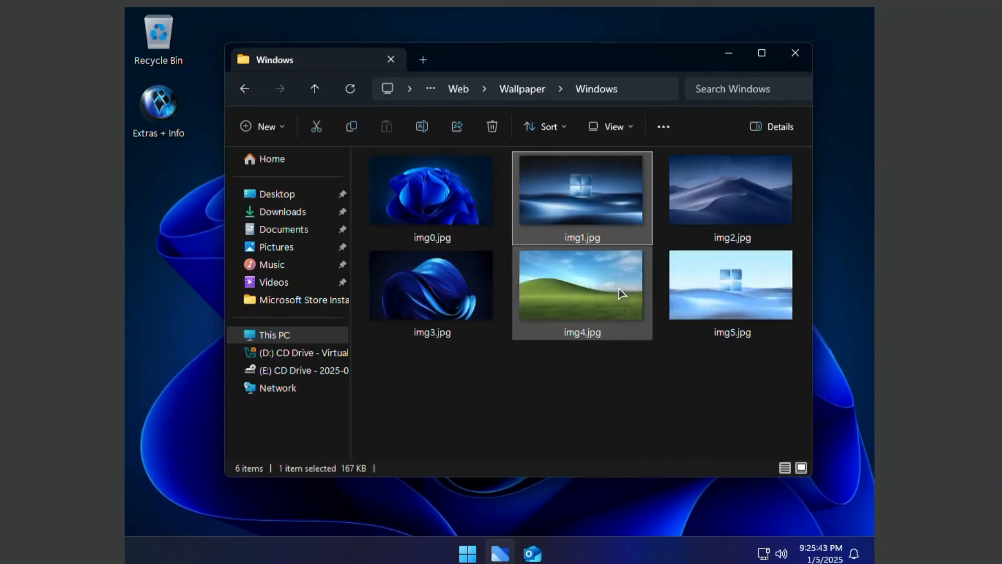
pyautogui.click(729, 57)
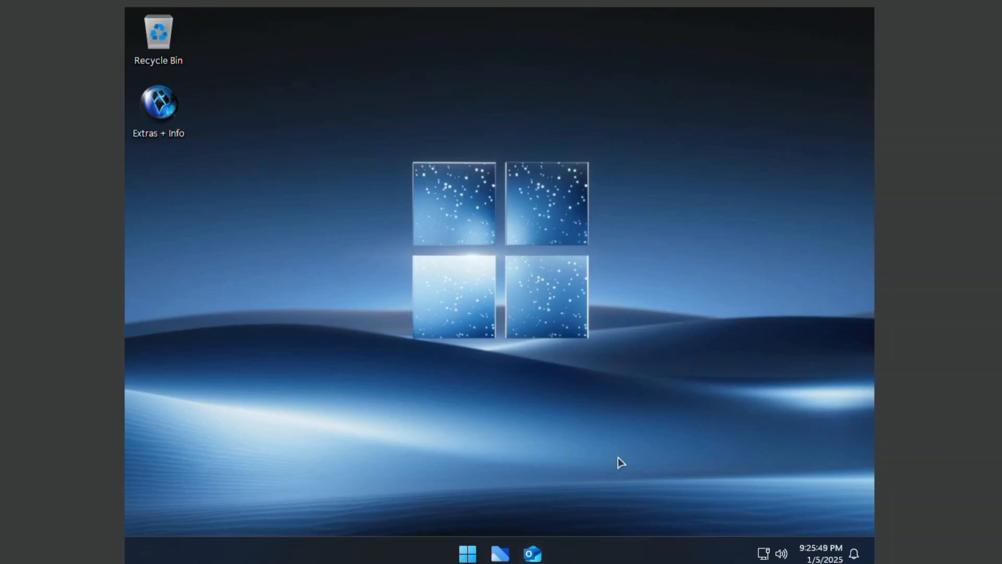
# Reopen the wallpaper folder, set img0.jpg as the desktop background and close the window.
pyautogui.click(500, 559)
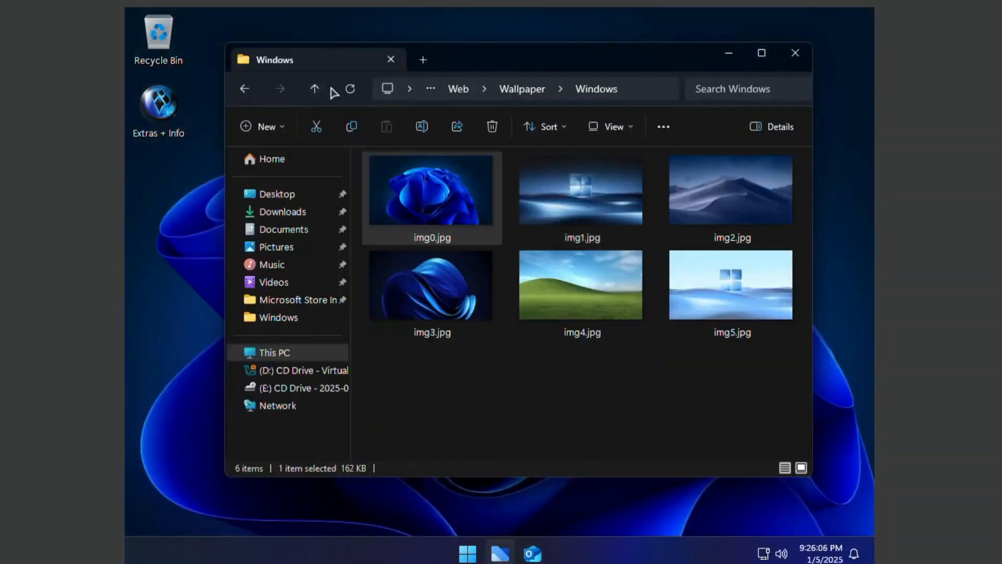
pyautogui.click(315, 89)
pyautogui.click(795, 53)
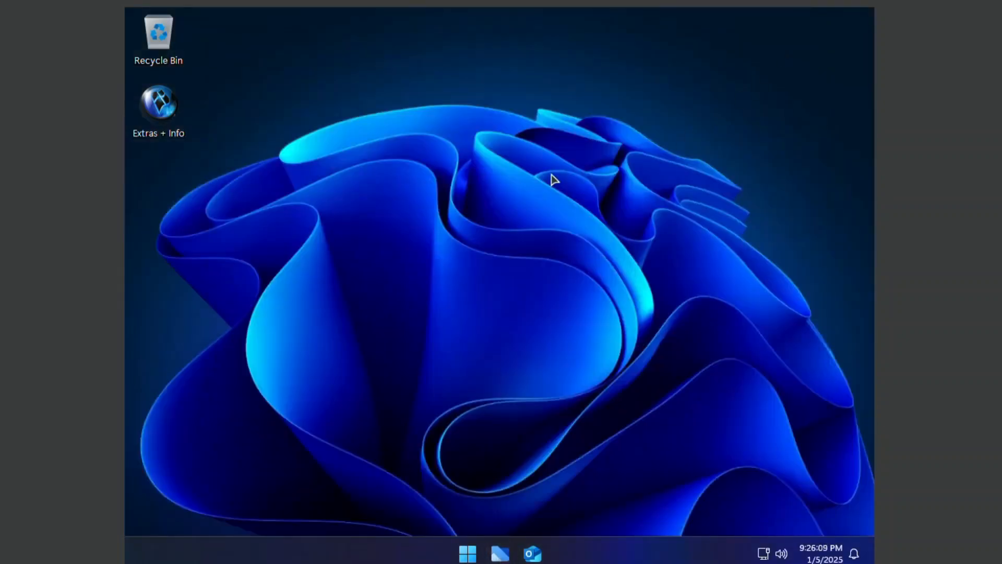